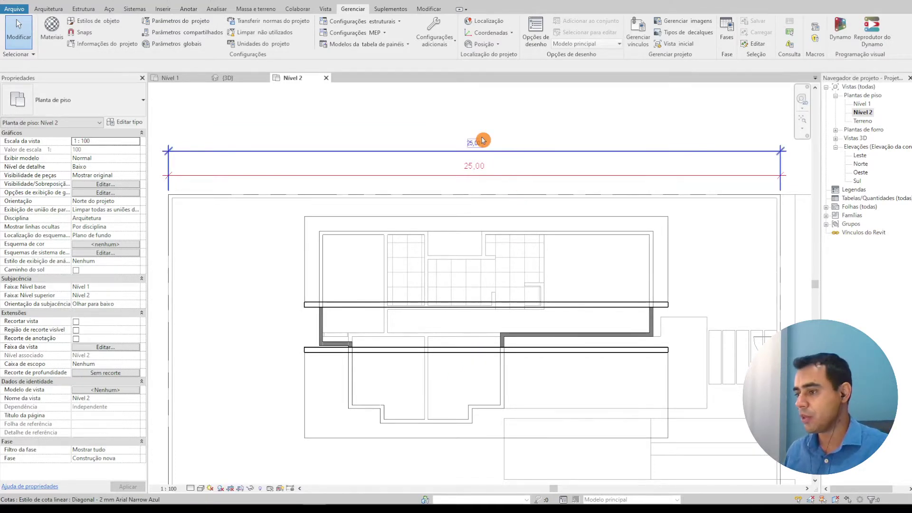
- Delete both 25,00 dimensions above the Nível 2 plan and zoom out
click(516, 184)
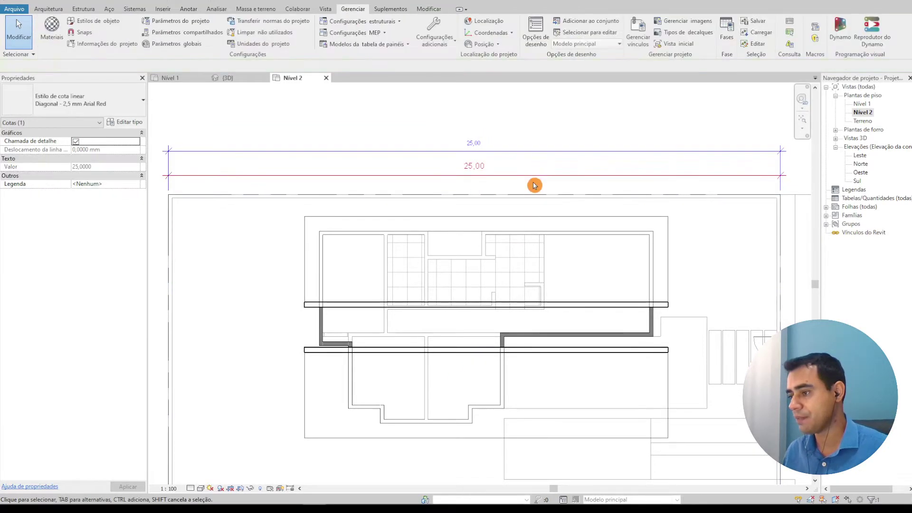
ctrl+click(495, 141)
key(Delete)
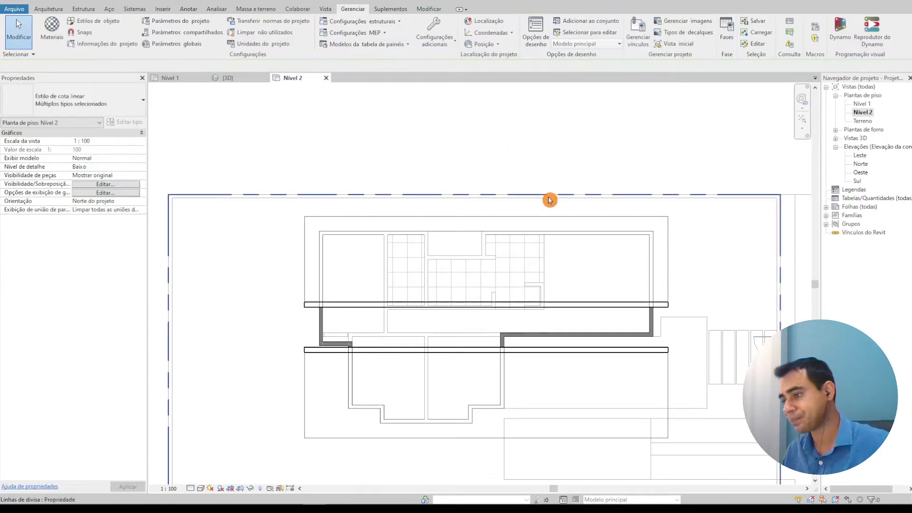
scroll(527, 204, down, 2)
scroll(489, 185, down, 1)
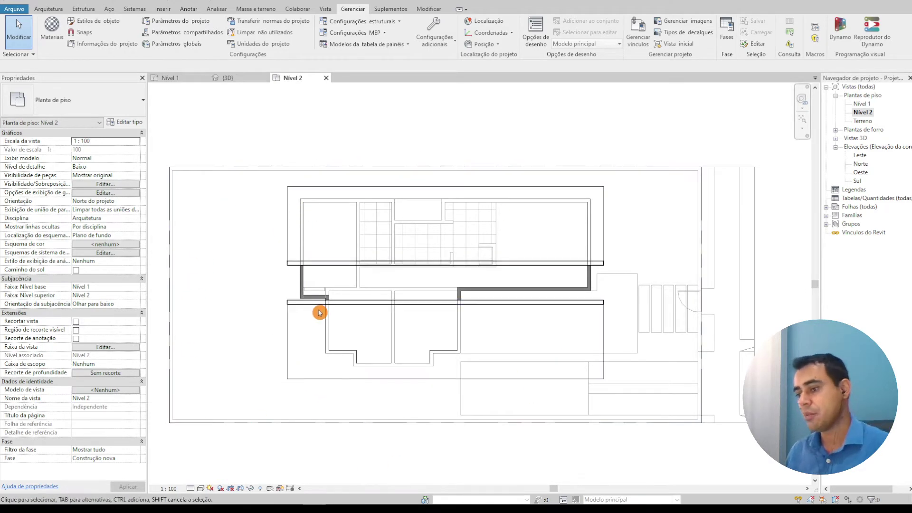
scroll(320, 313, up, 2)
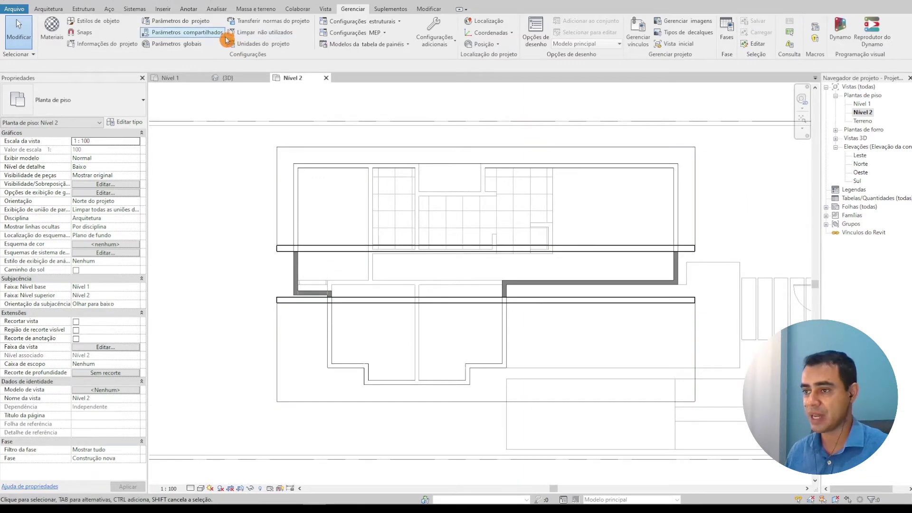
click(229, 77)
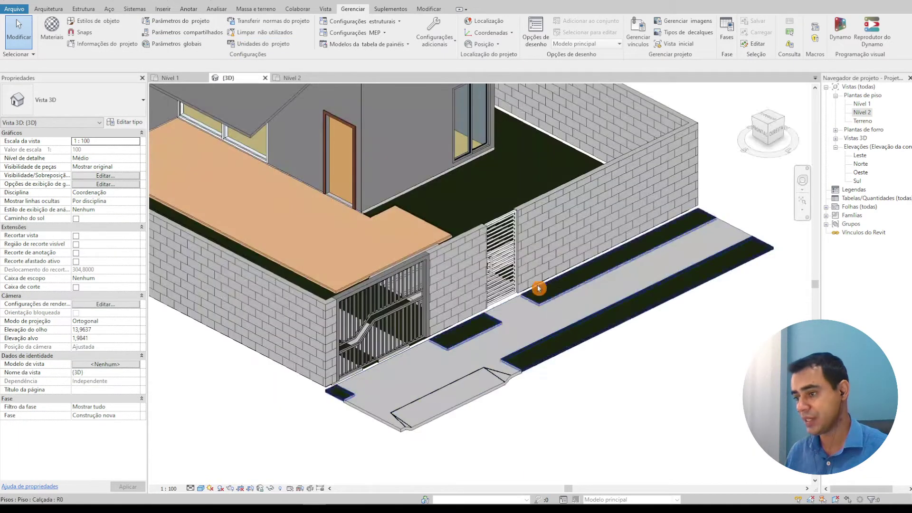
mouse_move(495, 197)
shift+middle_down()
mouse_move(427, 175)
mouse_move(580, 291)
shift+middle_up()
scroll(427, 174, down, 2)
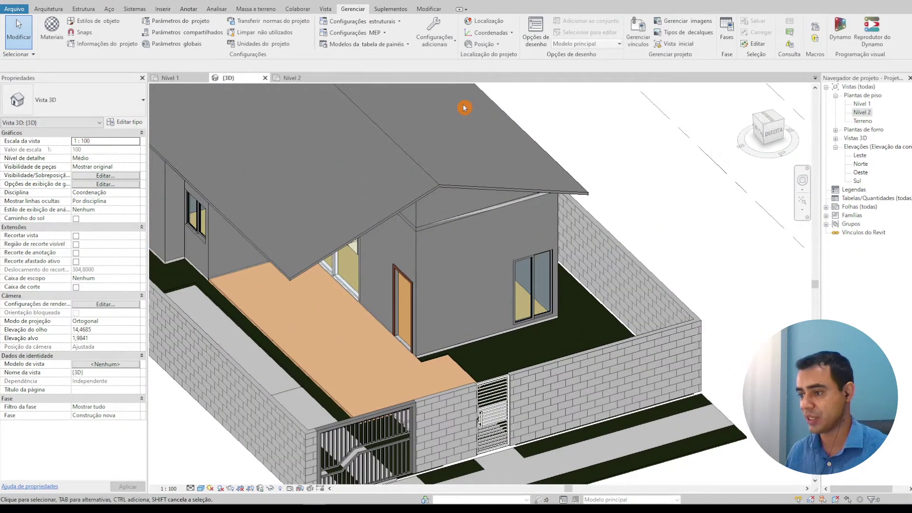
click(312, 79)
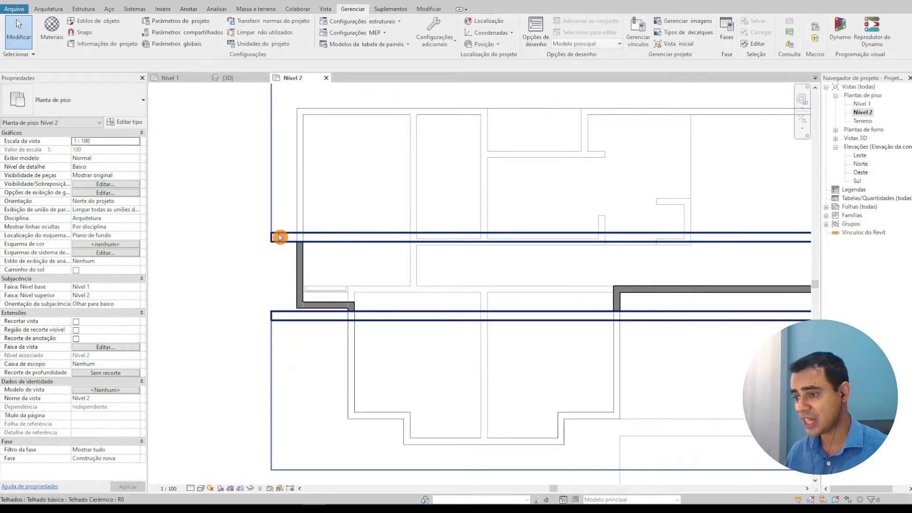
scroll(281, 249, down, 1)
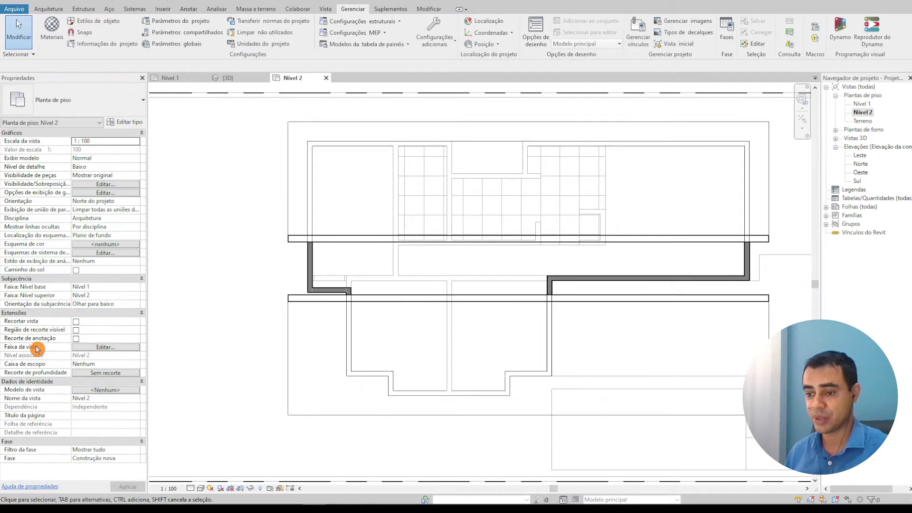
- Set the Nível 2 view range cut plane offset to 2,0000 and apply it
click(105, 349)
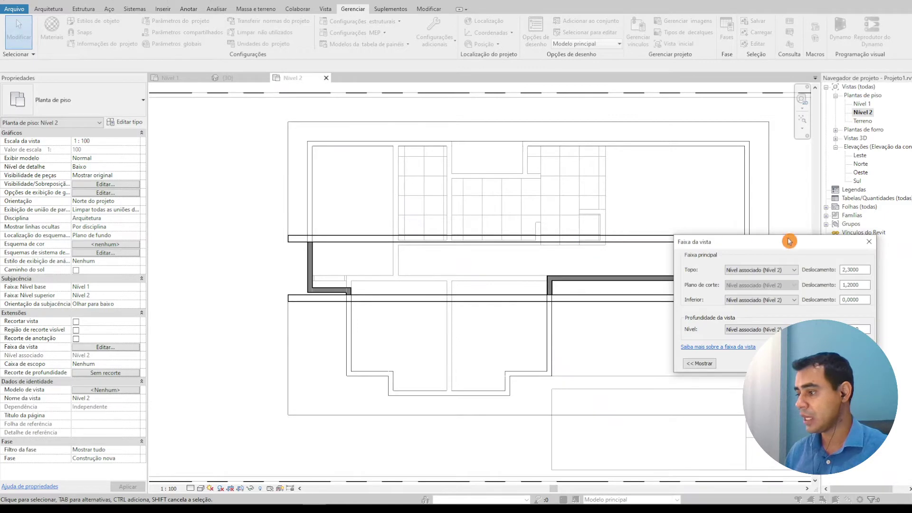
drag(789, 241, 305, 79)
text(2)
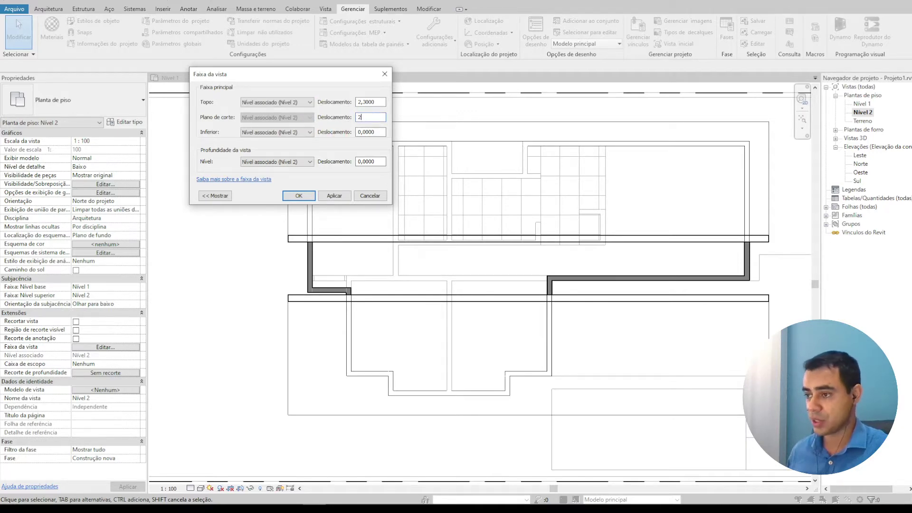
key(Tab)
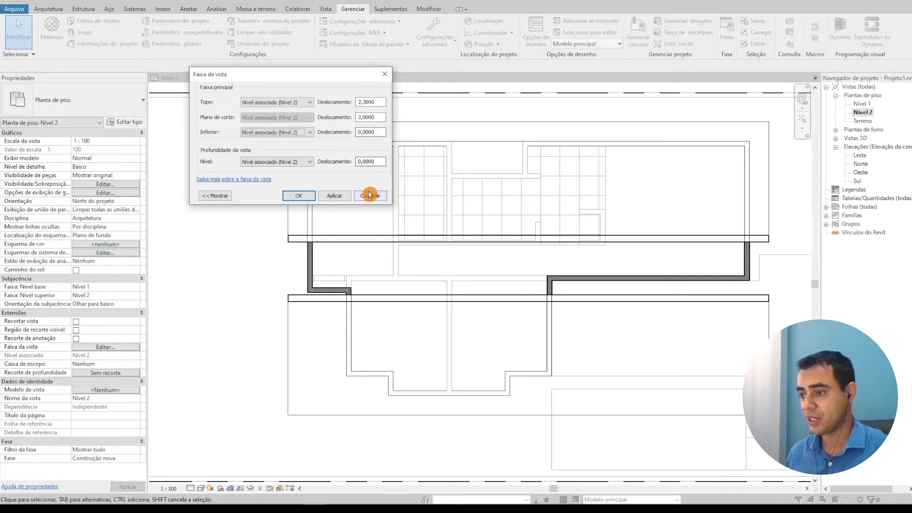
click(339, 200)
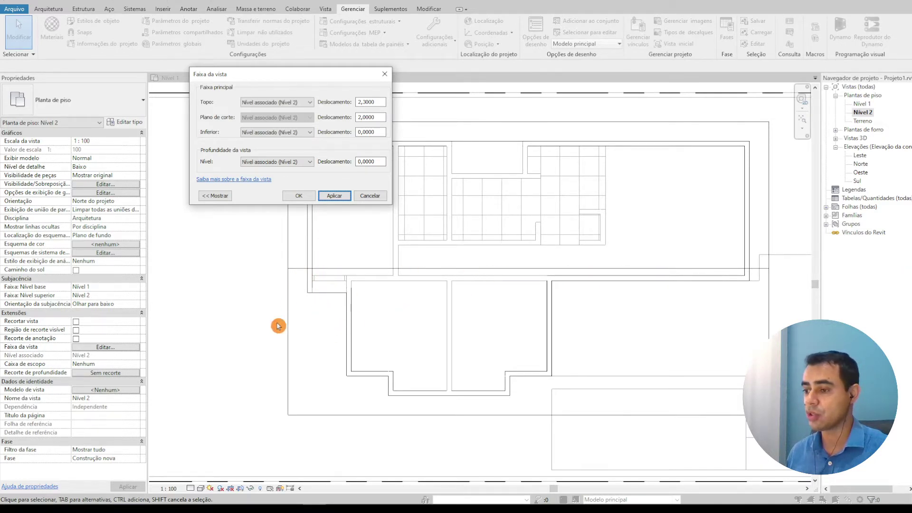
click(298, 196)
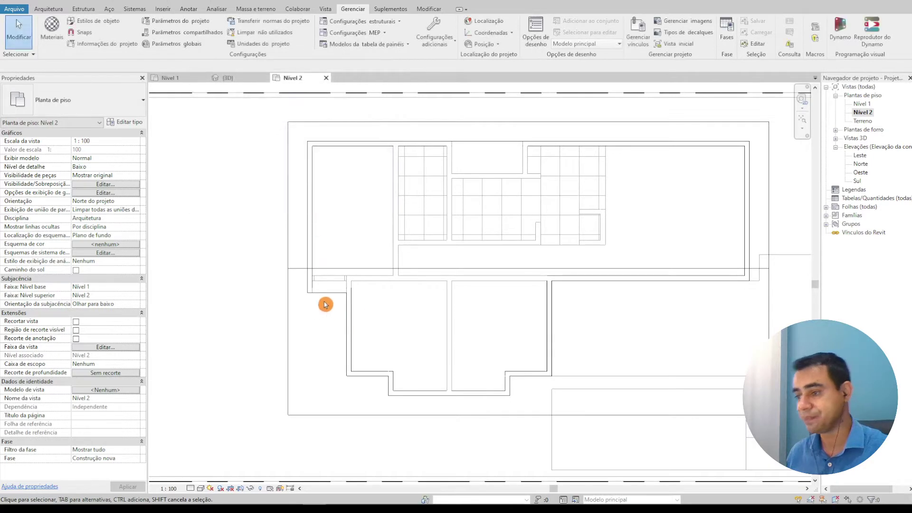
key(z)
key(f)
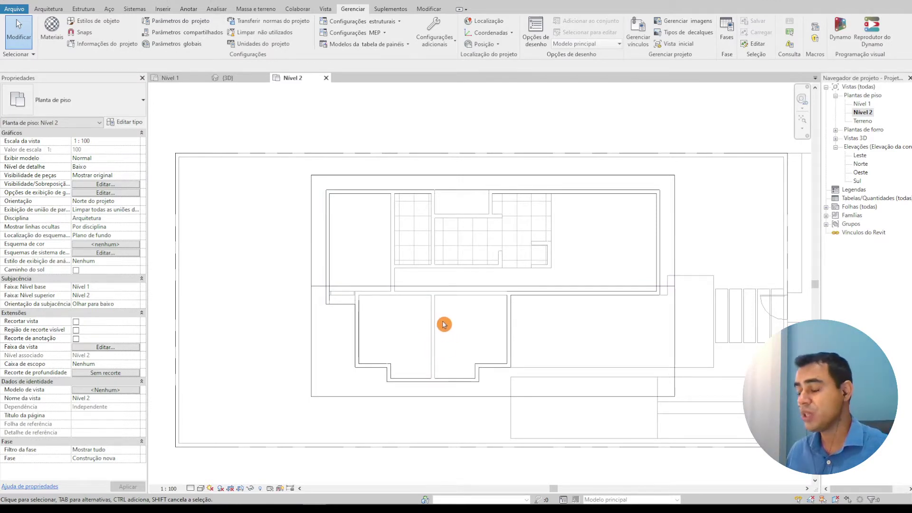
scroll(445, 322, up, 2)
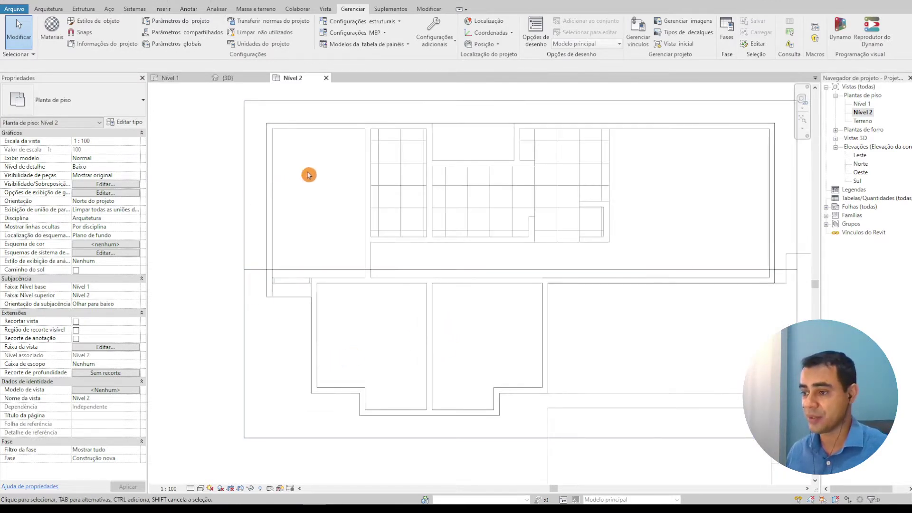
scroll(350, 198, down, 1)
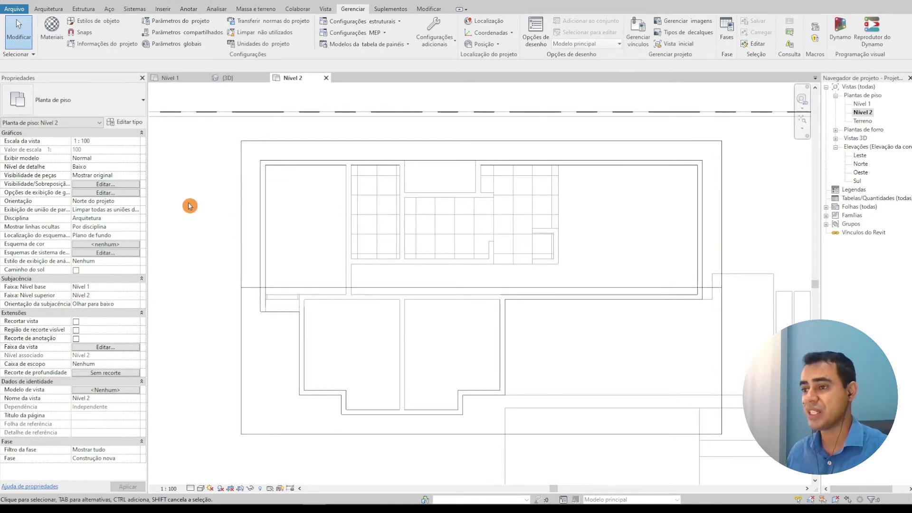
- Start the Detail Line tool in straight-line mode, dismissing the save reminder
click(186, 11)
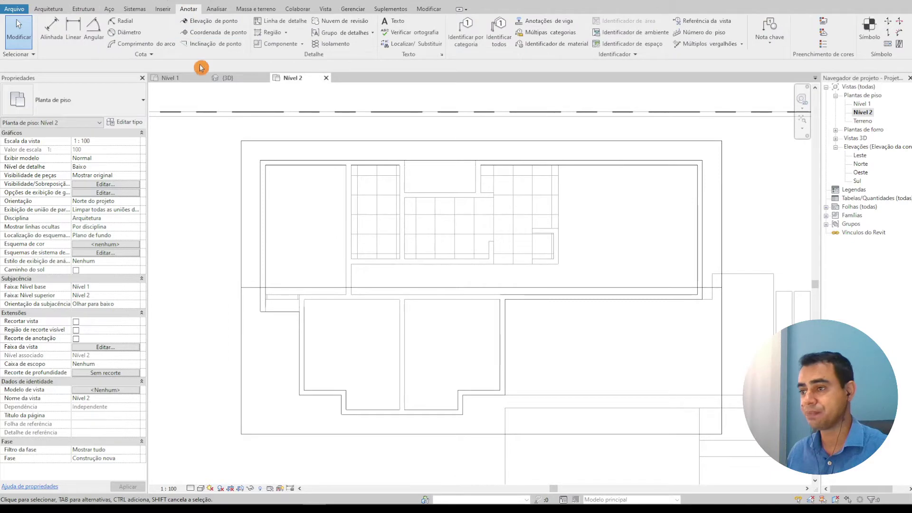
click(292, 23)
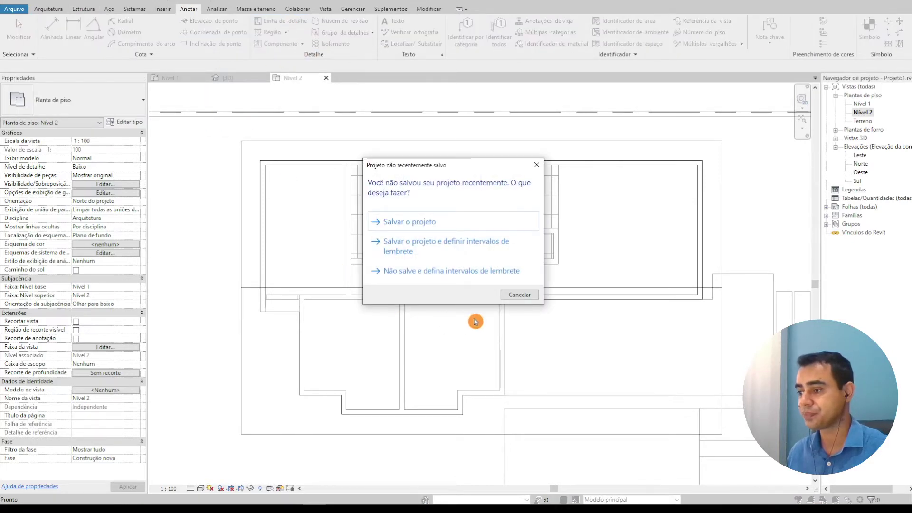
click(519, 295)
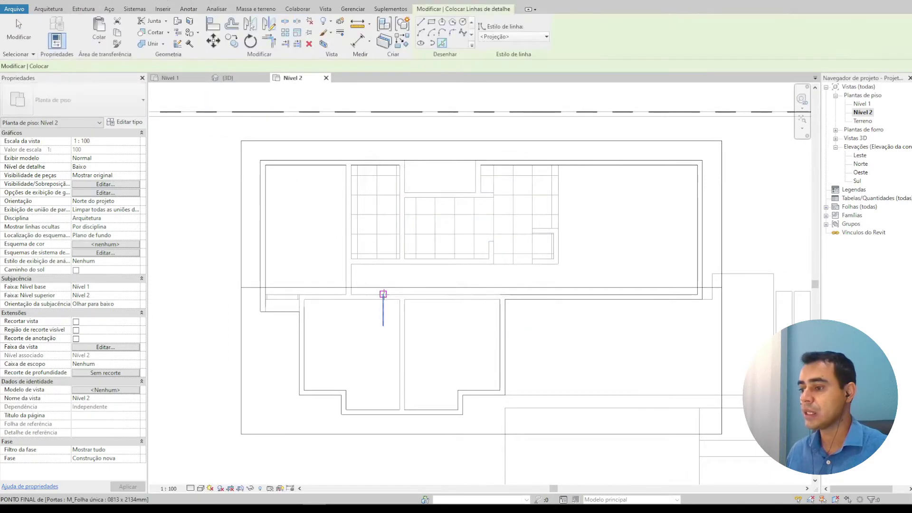
click(421, 25)
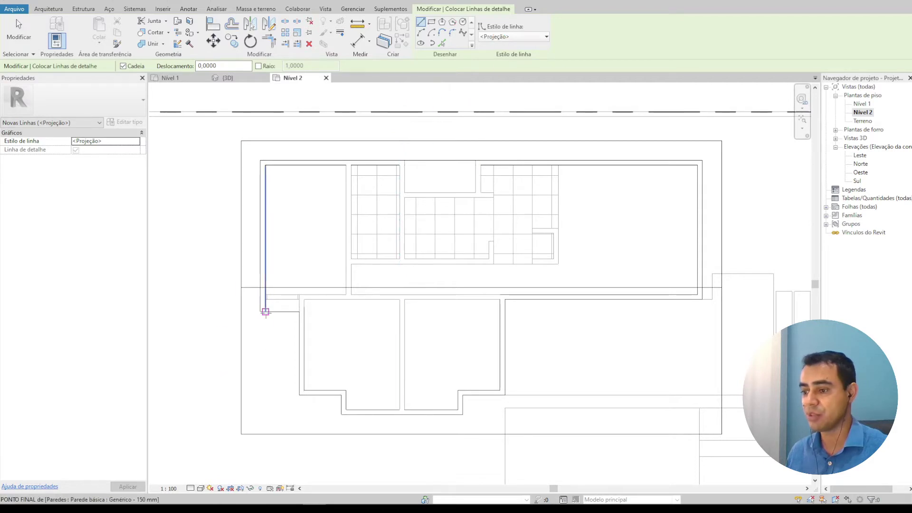
scroll(265, 342, up, 3)
- Trace detail lines along the left, top and right walls of the building
click(255, 311)
scroll(254, 310, down, 2)
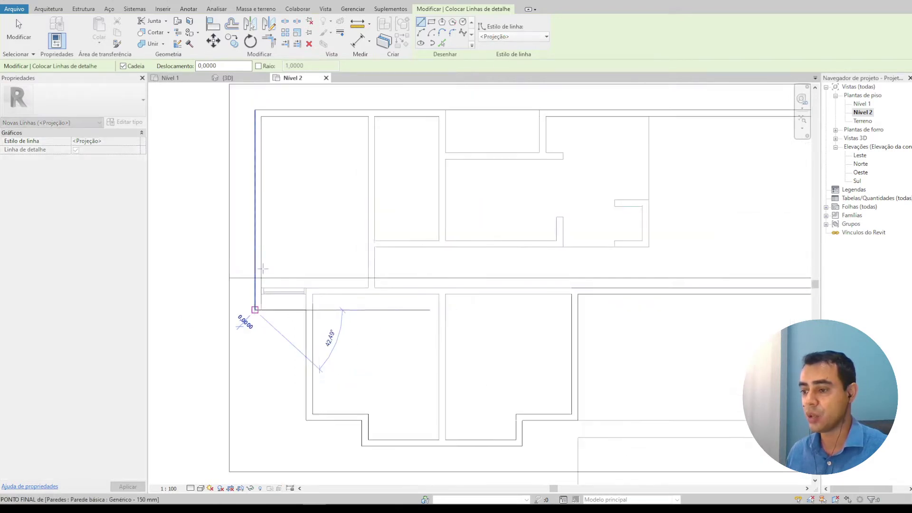
scroll(266, 295, down, 1)
click(251, 192)
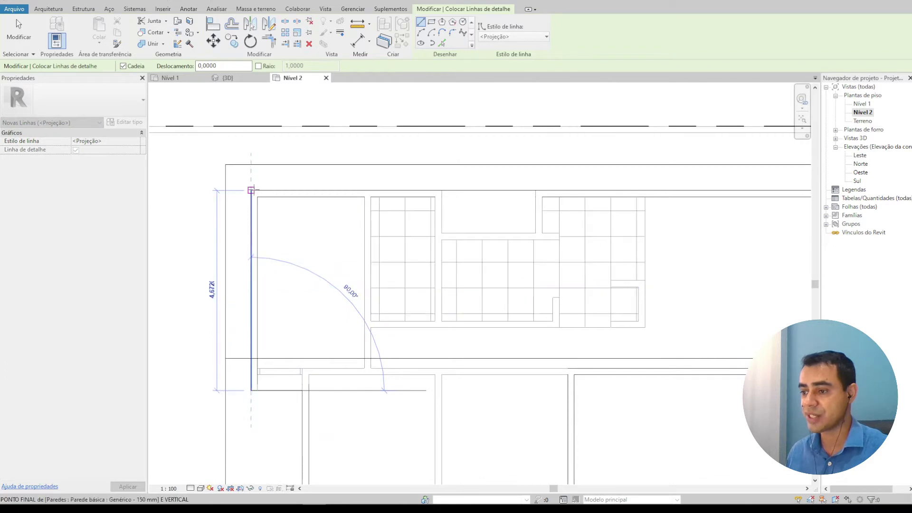
middle_drag(487, 211, 259, 211)
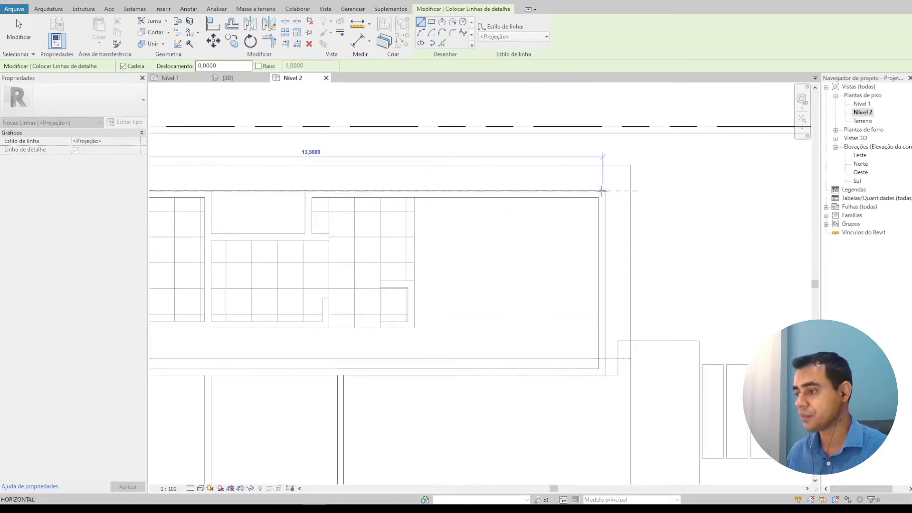
click(604, 191)
click(605, 374)
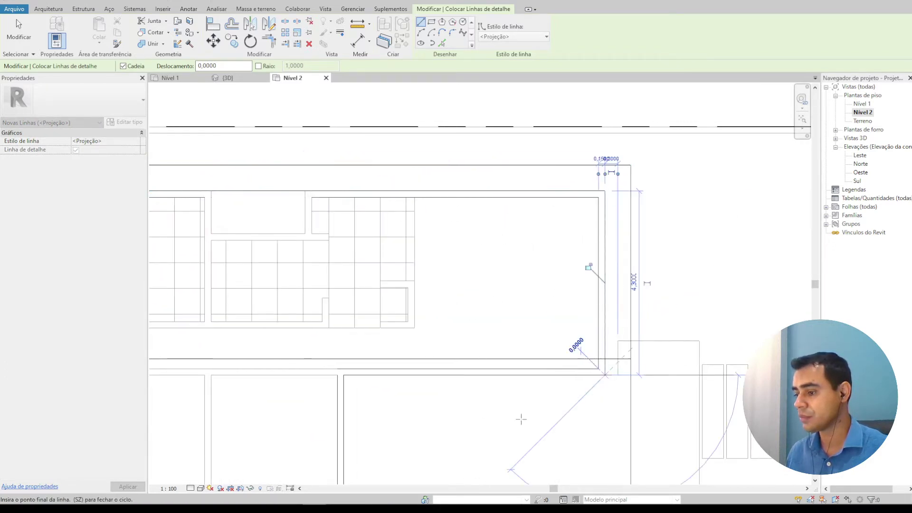
middle_drag(603, 371, 725, 180)
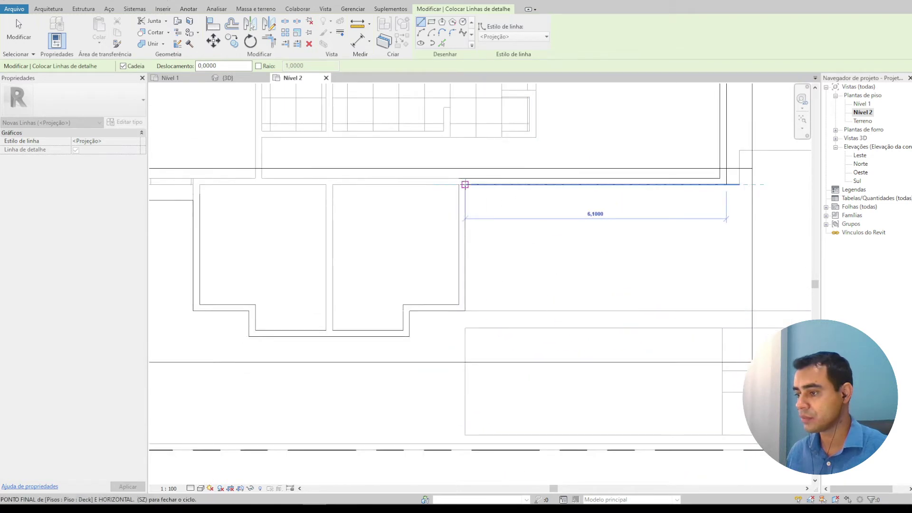
click(466, 184)
- Continue the outline around the stepped lower walls, then exit the Detail Line tool
click(420, 319)
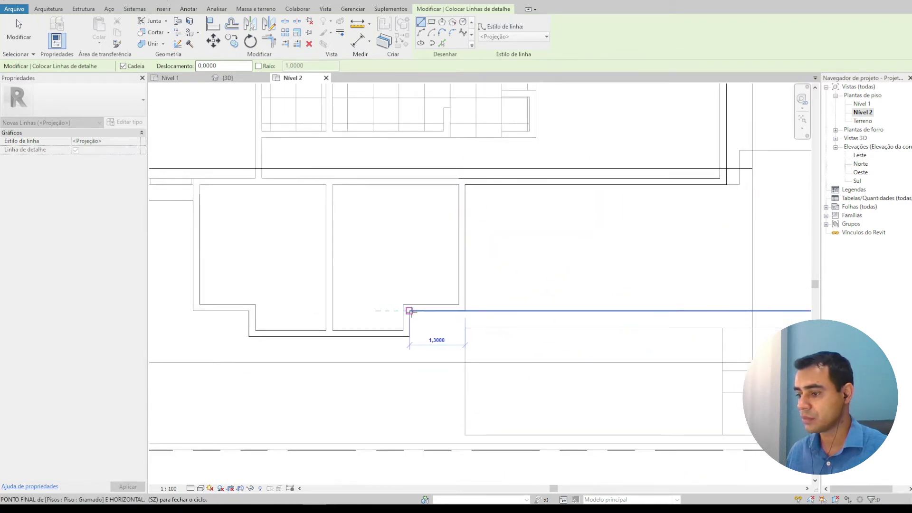
click(410, 311)
click(409, 336)
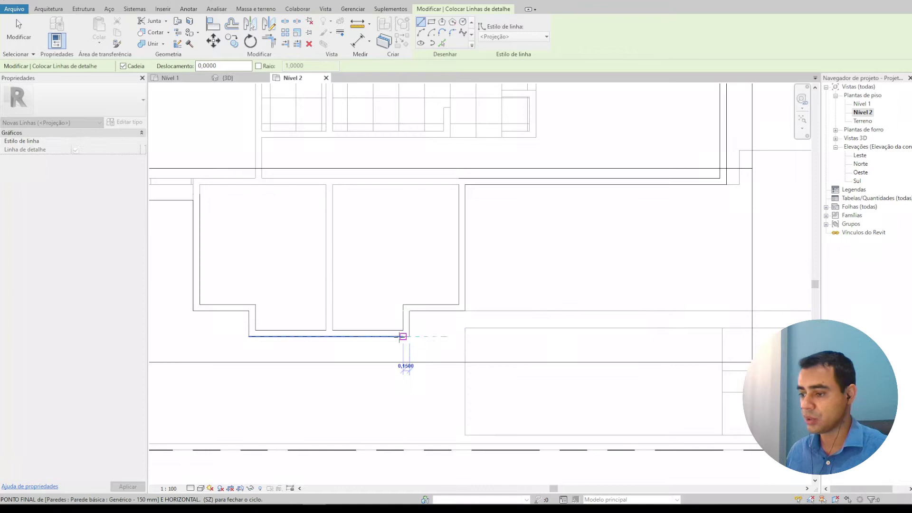
click(249, 336)
click(249, 311)
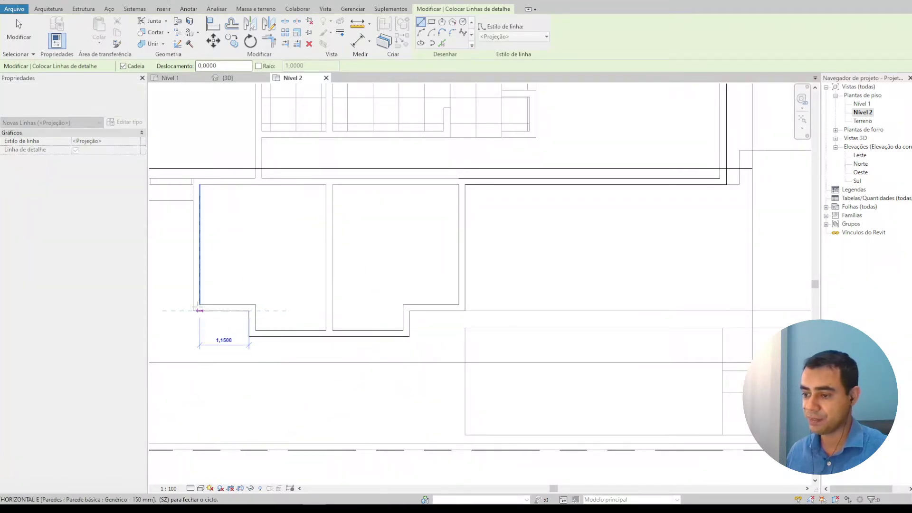
click(193, 311)
middle_drag(186, 250, 316, 306)
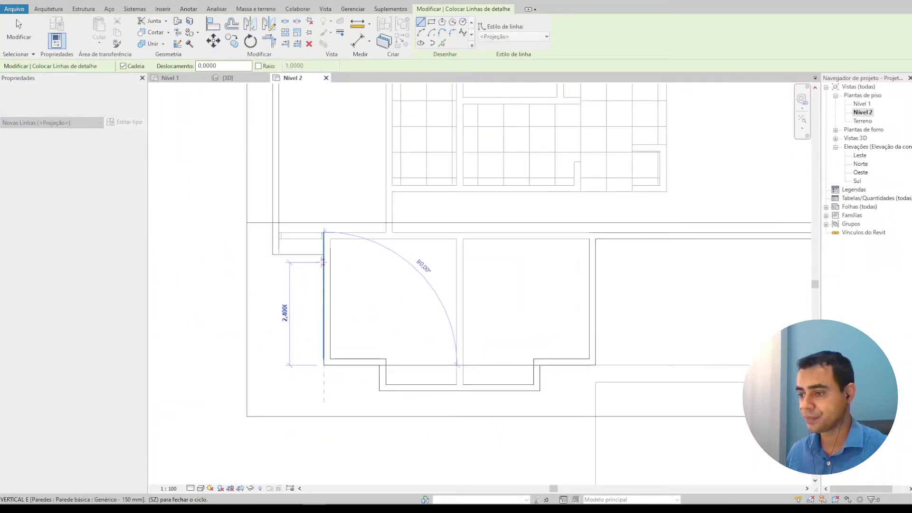
click(323, 255)
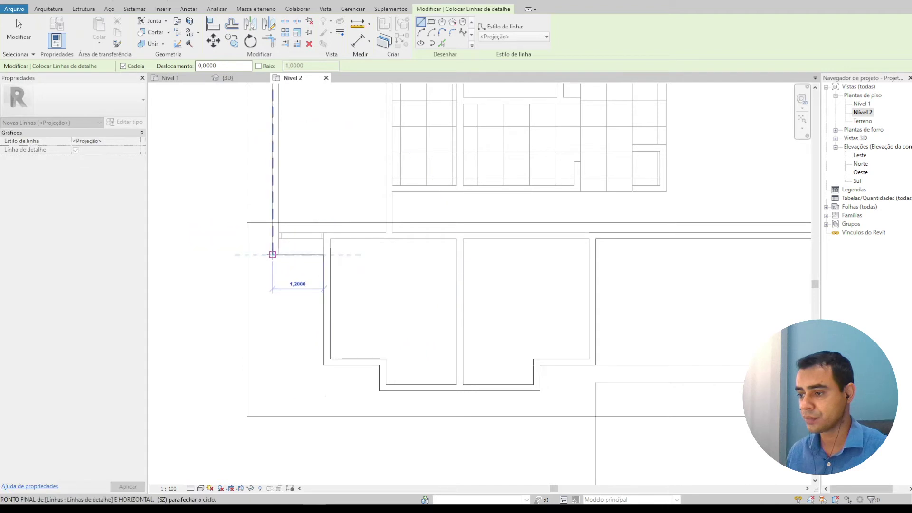
click(273, 254)
scroll(296, 373, down, 3)
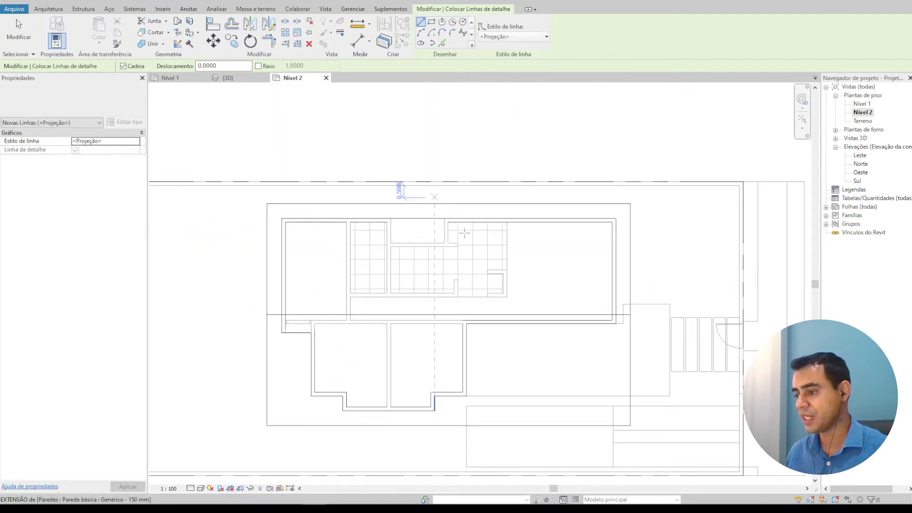
key(Escape)
key(Escape)
scroll(348, 360, up, 2)
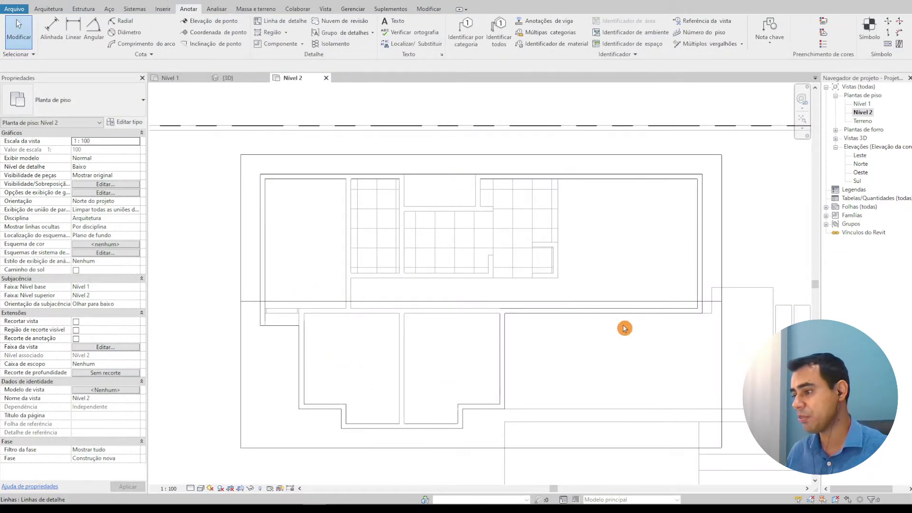
scroll(395, 355, down, 1)
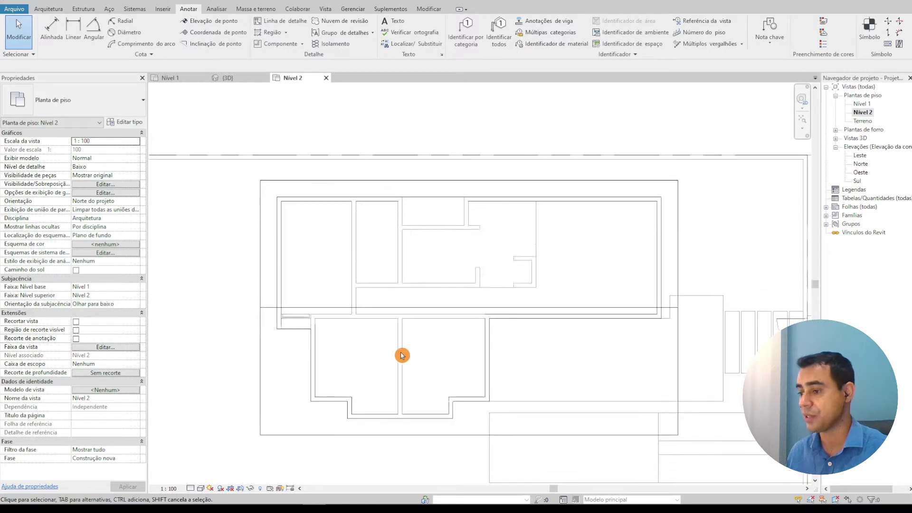
scroll(418, 345, down, 1)
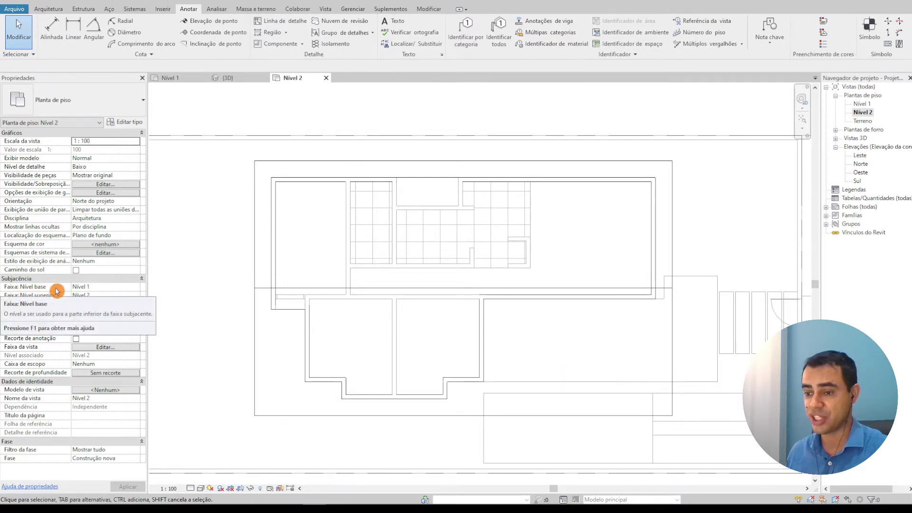
- Set the Nível 2 underlay base level to Nenhum and recentre the plan
click(112, 288)
click(137, 289)
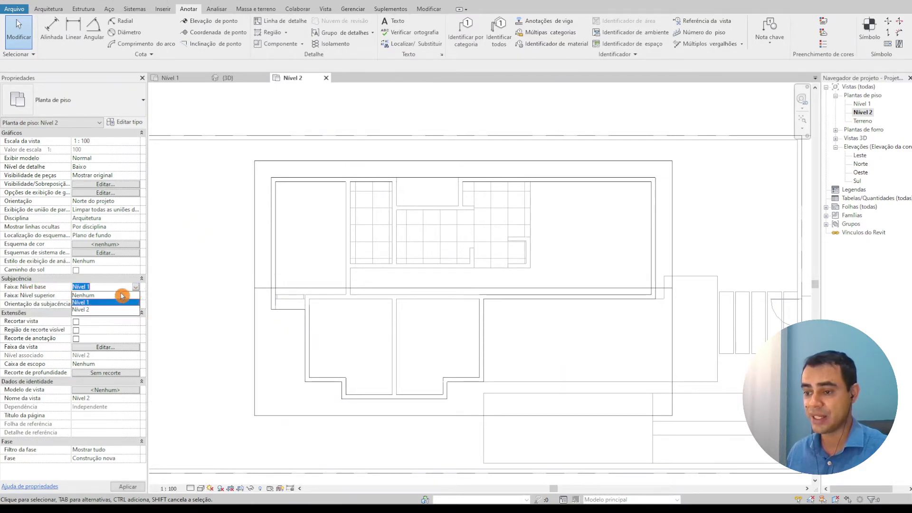
click(104, 296)
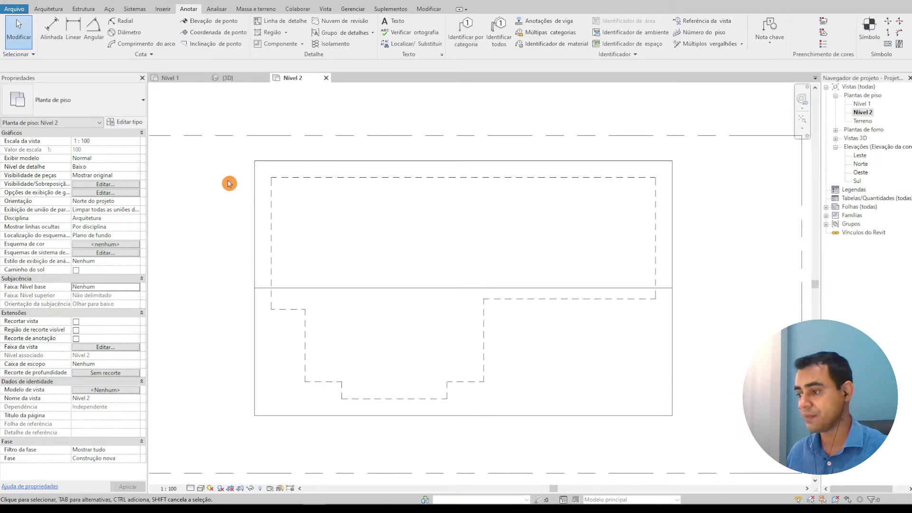
scroll(341, 272, down, 1)
scroll(328, 260, down, 1)
middle_drag(328, 260, 354, 272)
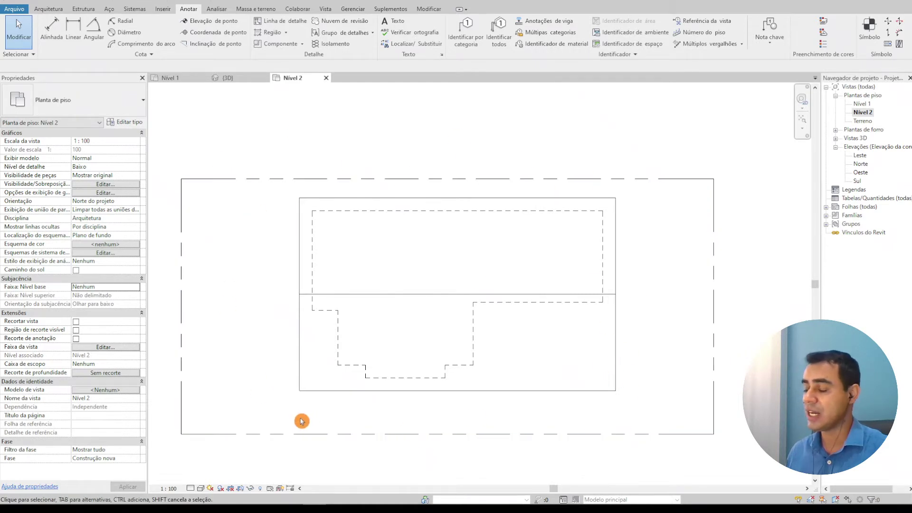
middle_drag(265, 399, 271, 397)
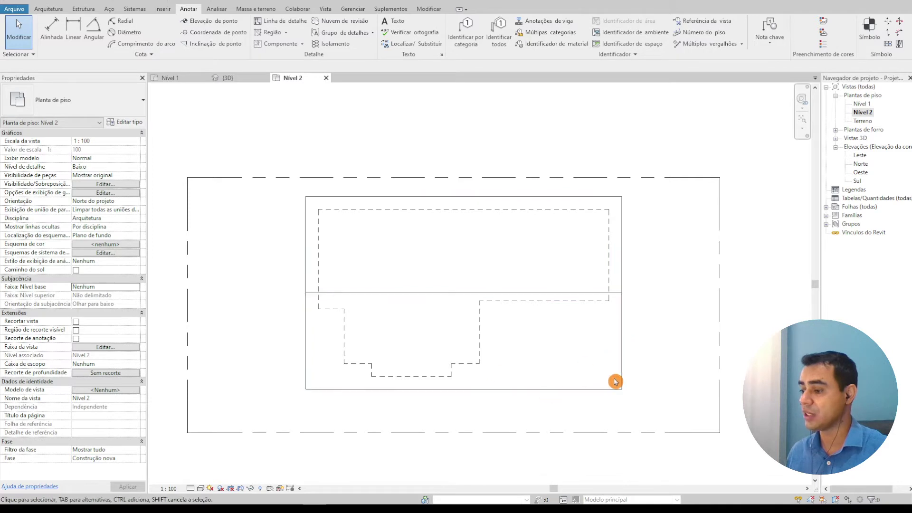
middle_drag(693, 374, 679, 378)
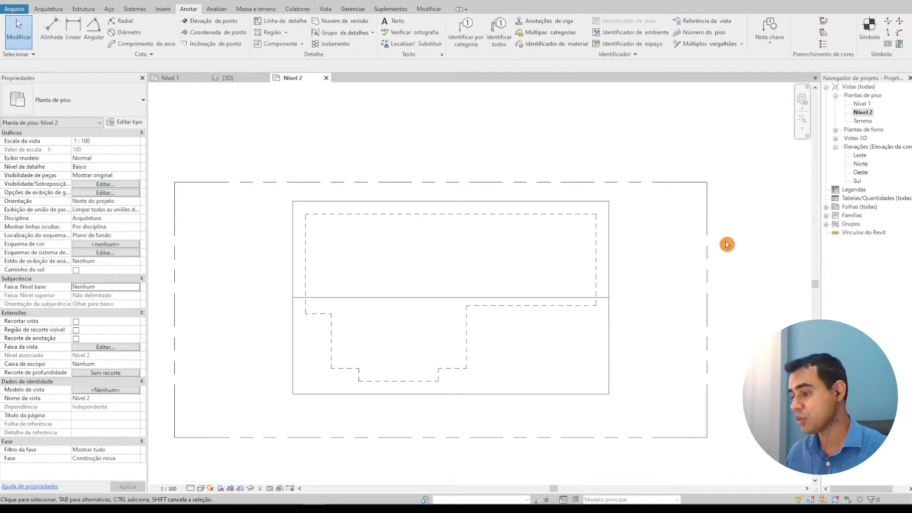
middle_drag(236, 312, 243, 297)
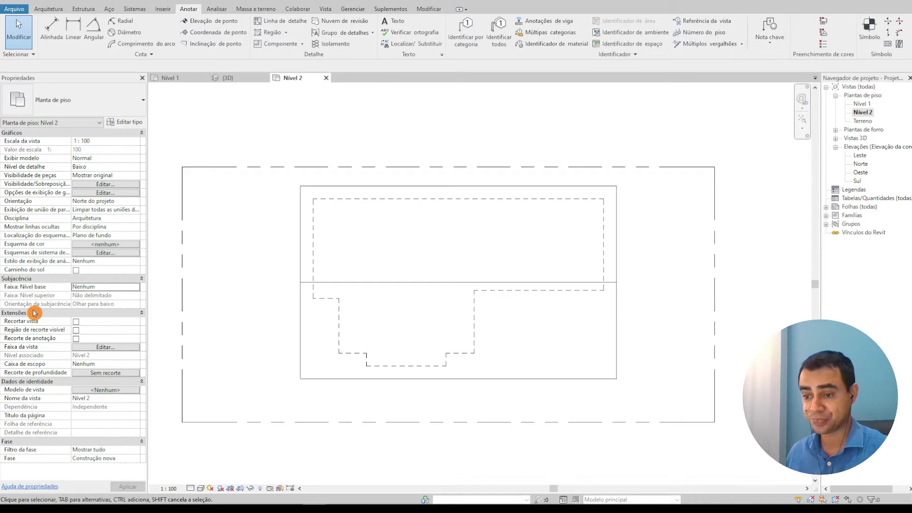
- Set the Nível 2 view range depth level to Ilimitada
click(96, 347)
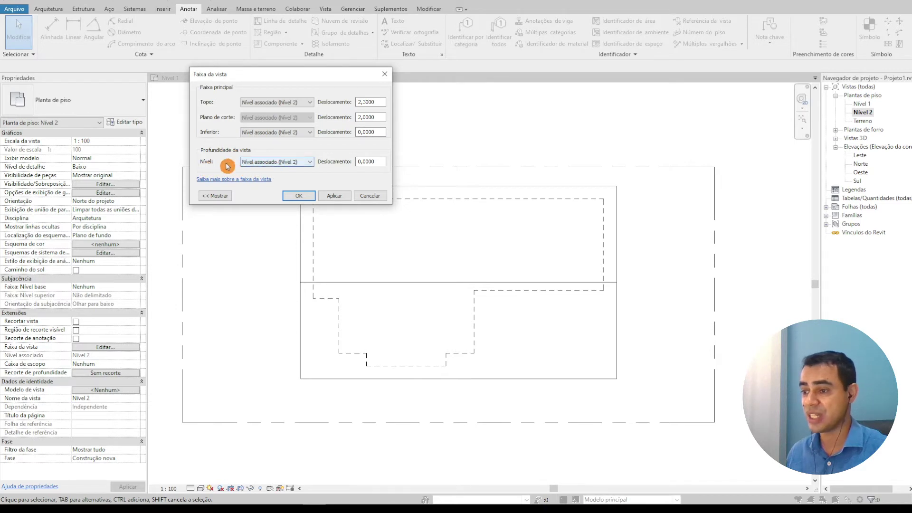
click(307, 167)
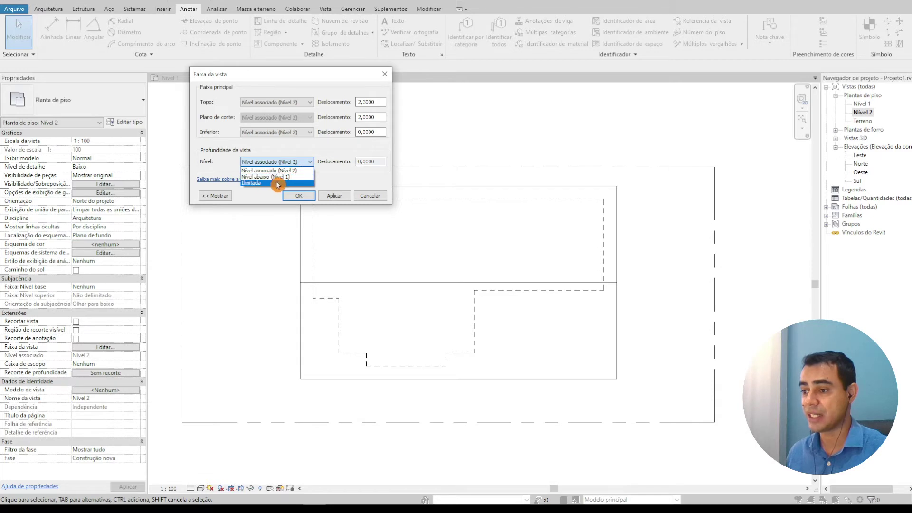
click(262, 184)
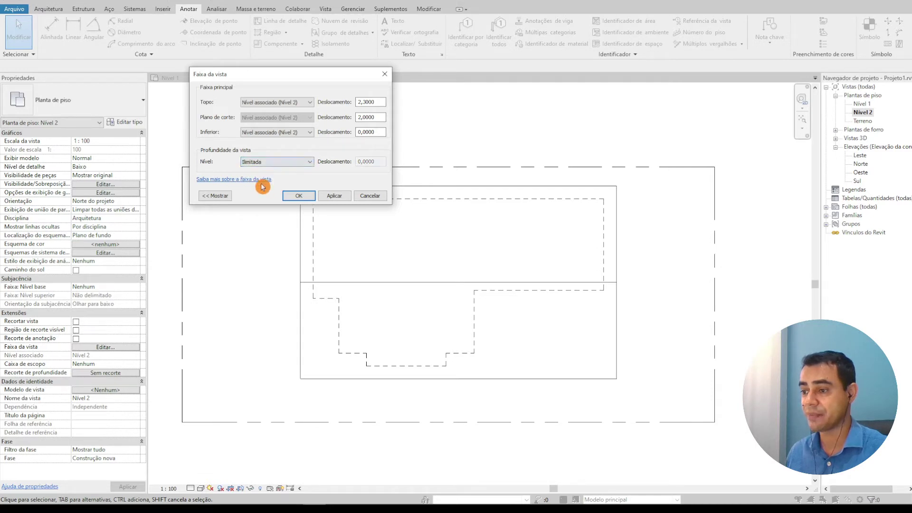
click(284, 195)
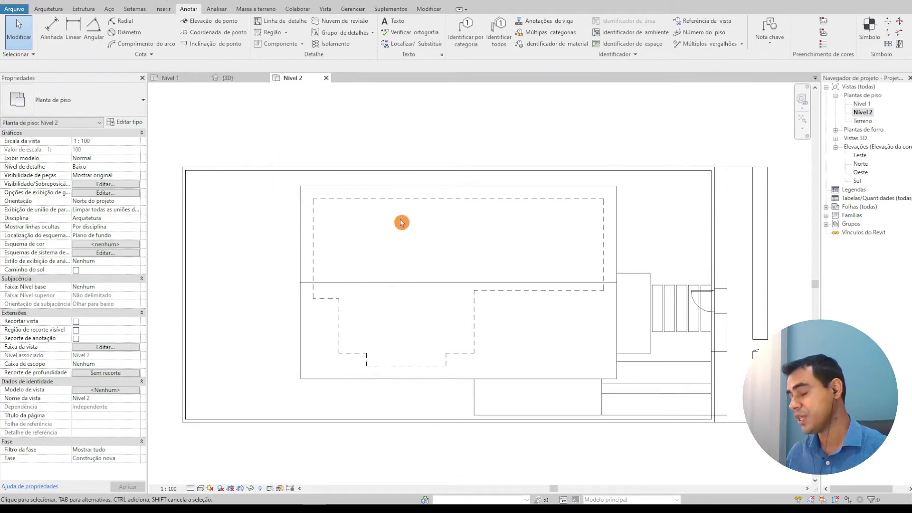
scroll(402, 222, down, 1)
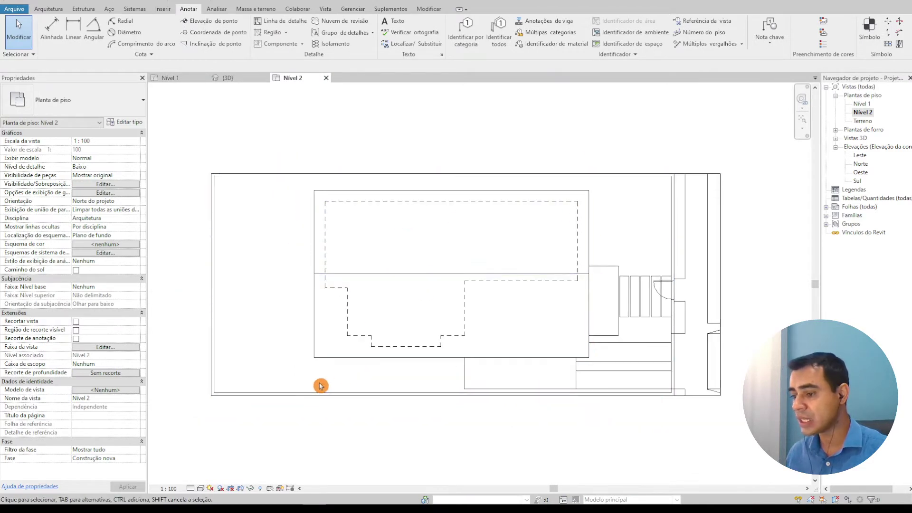
scroll(623, 245, up, 1)
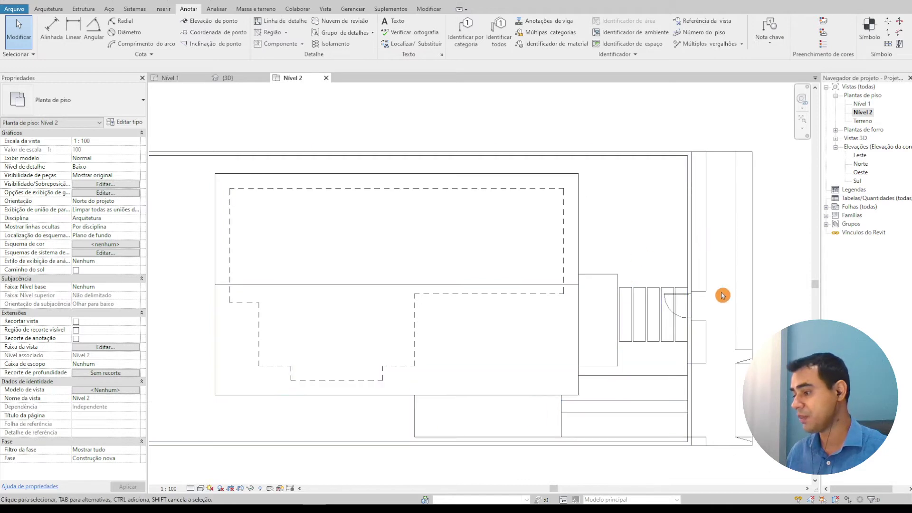
scroll(344, 428, down, 2)
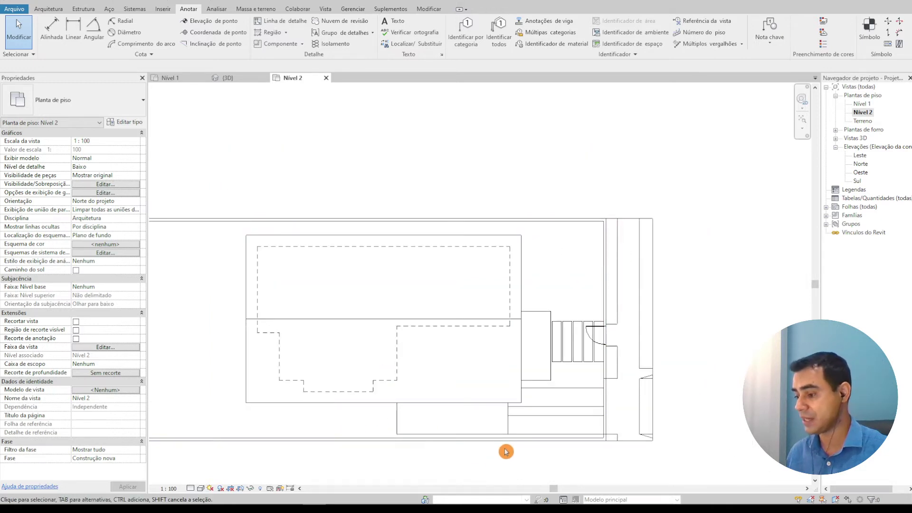
- Select the lot's property line and hide it in the Nível 2 view
middle_drag(506, 448, 615, 416)
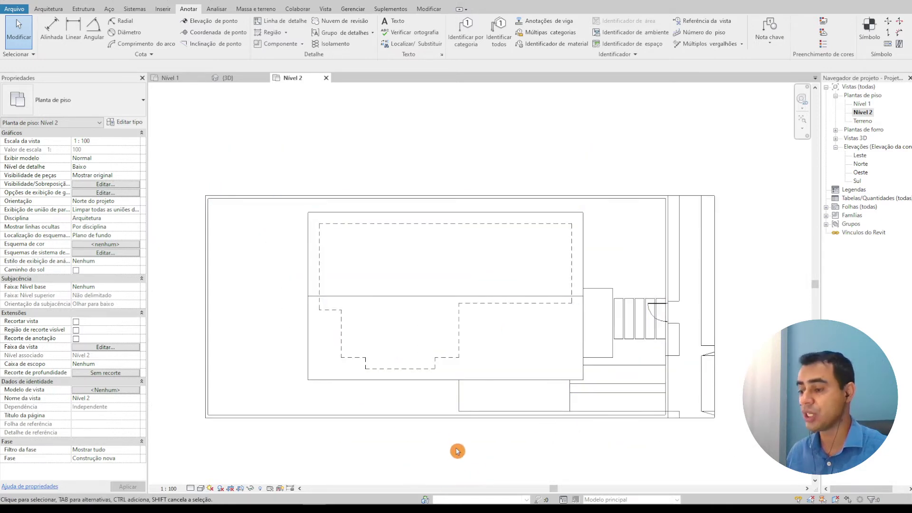
scroll(417, 442, up, 1)
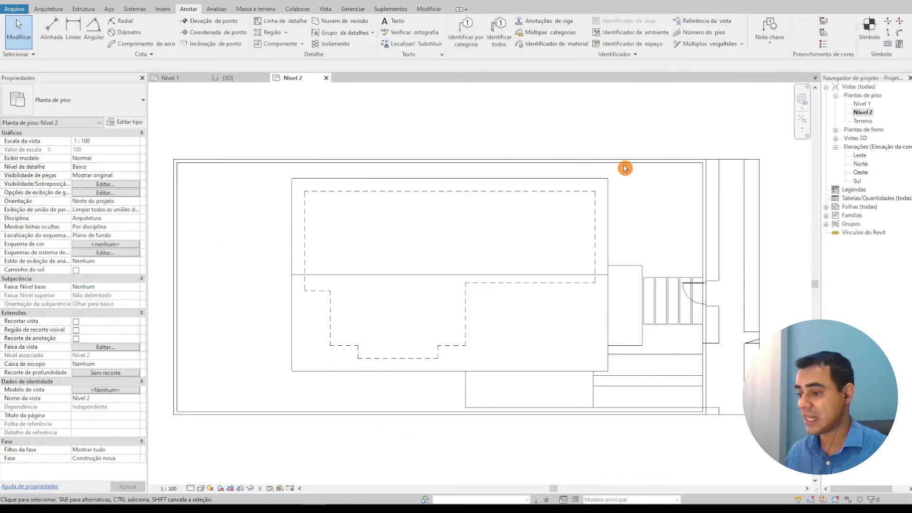
middle_drag(338, 429, 352, 437)
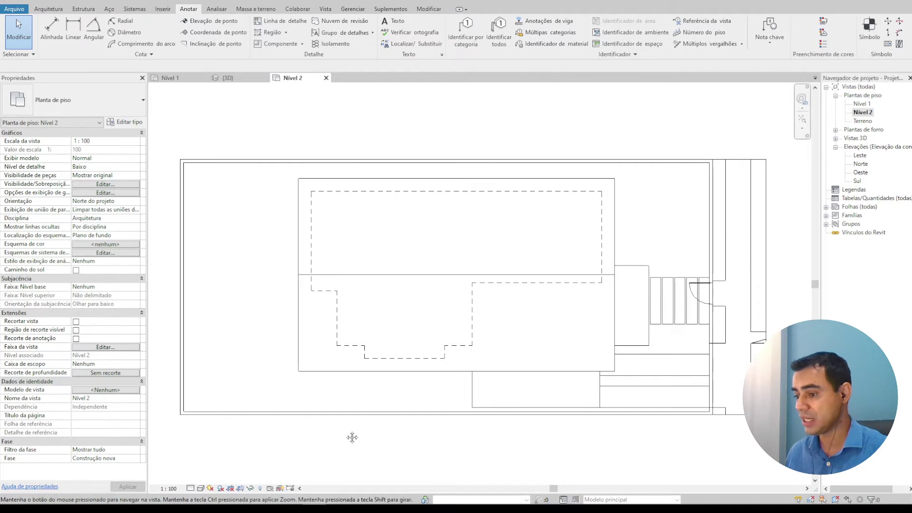
click(346, 433)
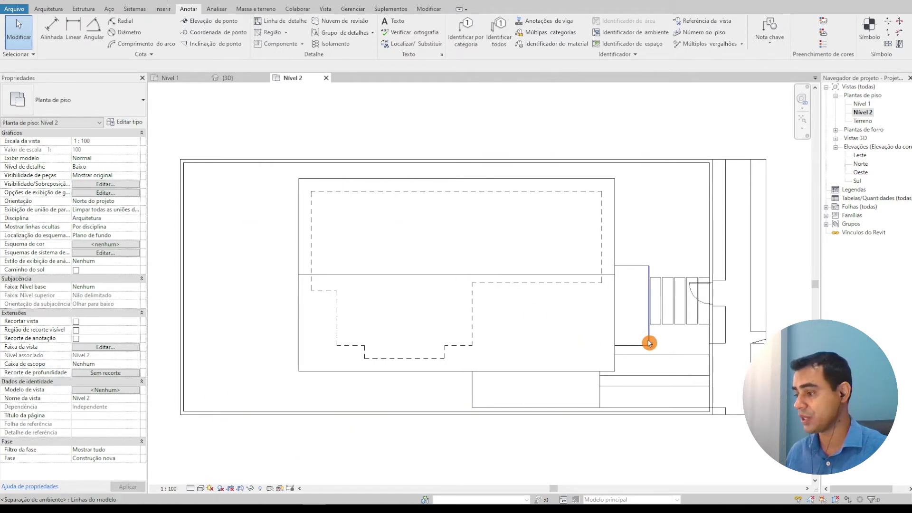
click(717, 369)
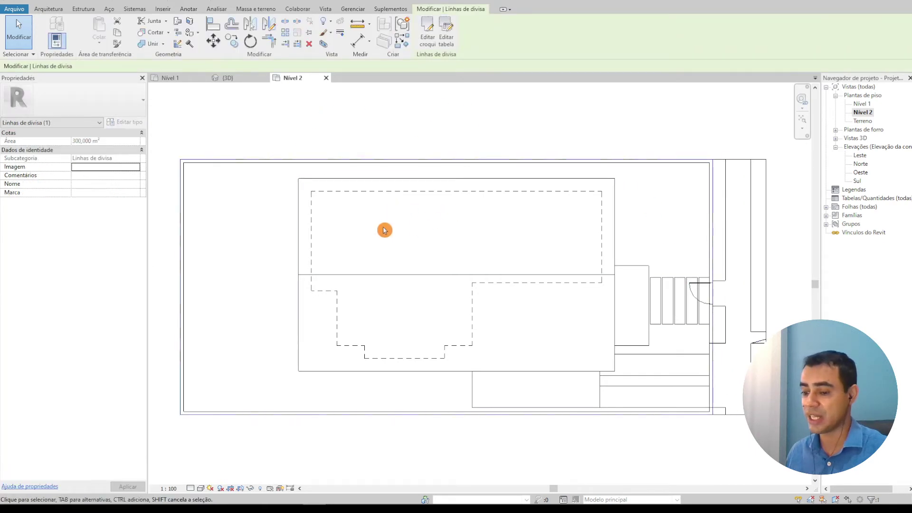
key(Escape)
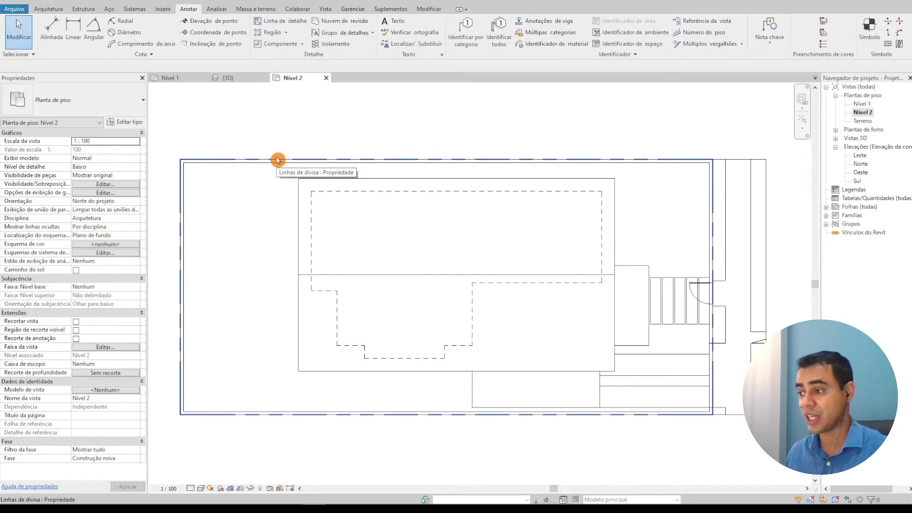
click(278, 160)
right_click(278, 160)
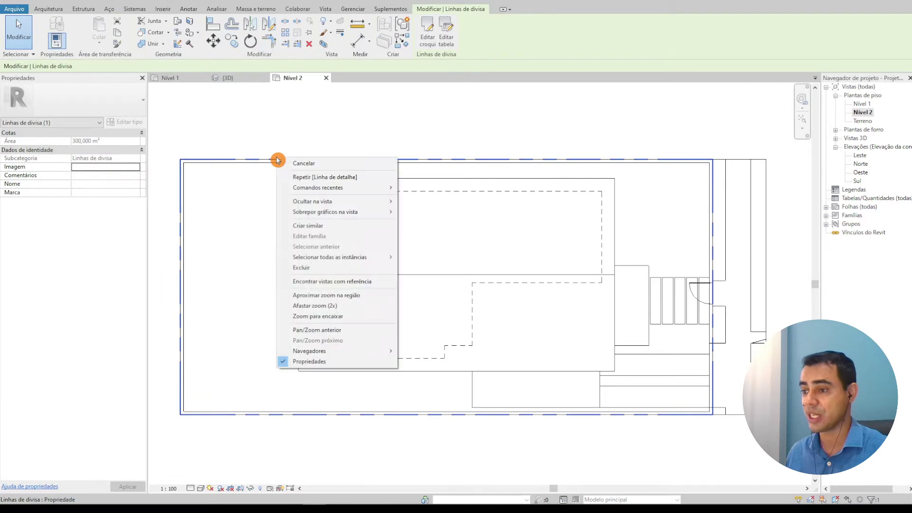
mouse_move(312, 201)
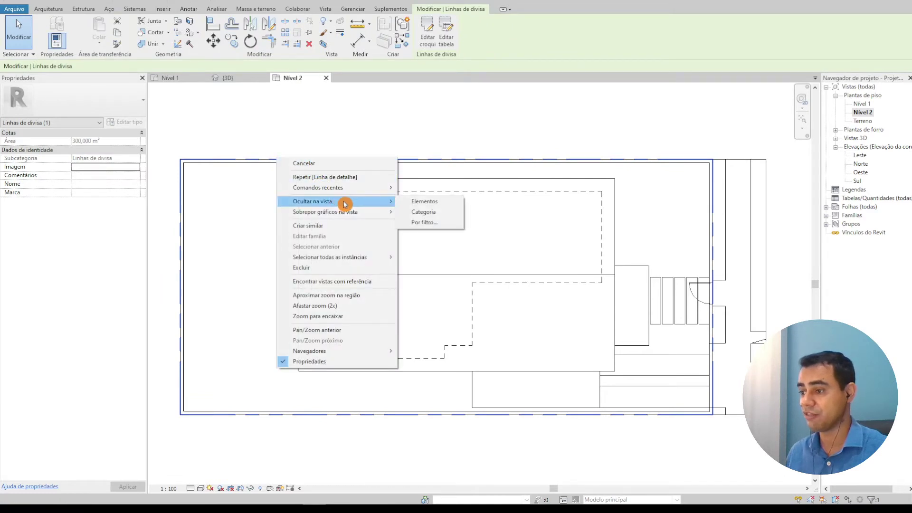
click(426, 203)
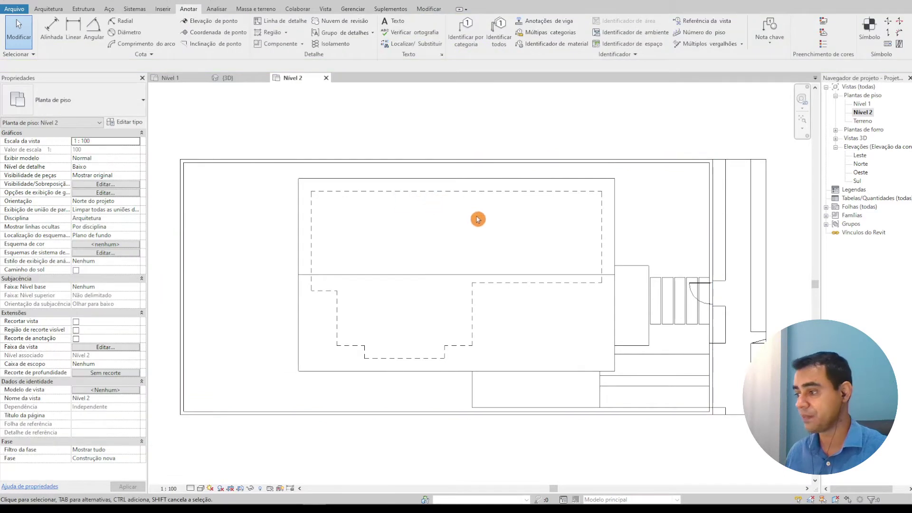
- Tab-select the chain of boundary walls around the lot
mouse_move(544, 253)
middle_down()
mouse_move(531, 246)
mouse_move(590, 228)
middle_up()
scroll(596, 285, down, 1)
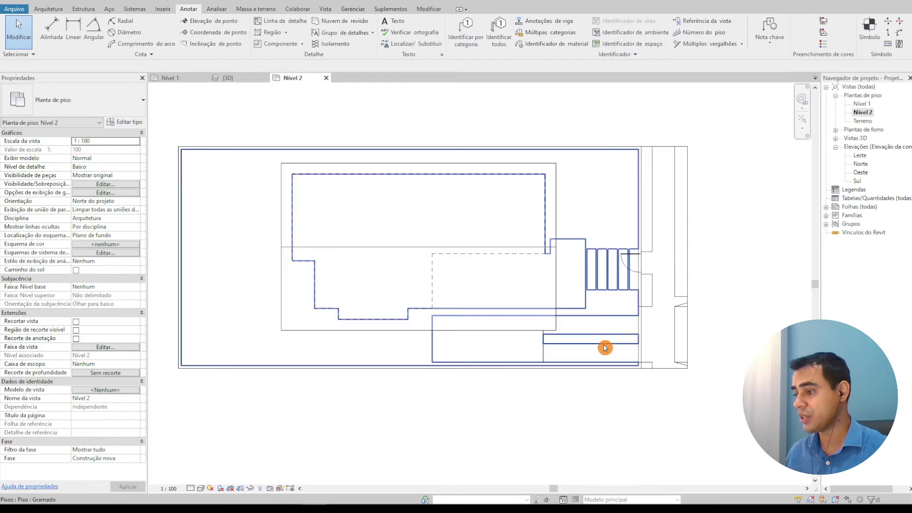
drag(716, 417, 571, 135)
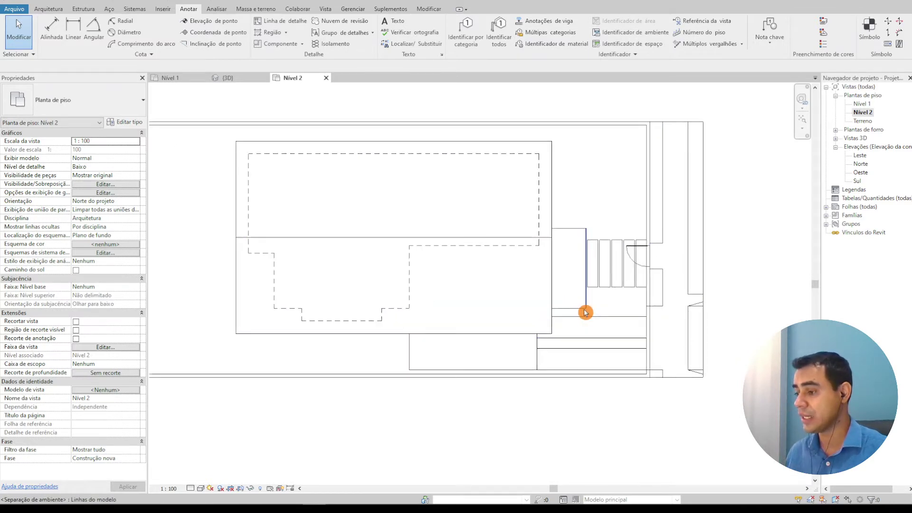
scroll(586, 312, up, 2)
scroll(585, 313, down, 2)
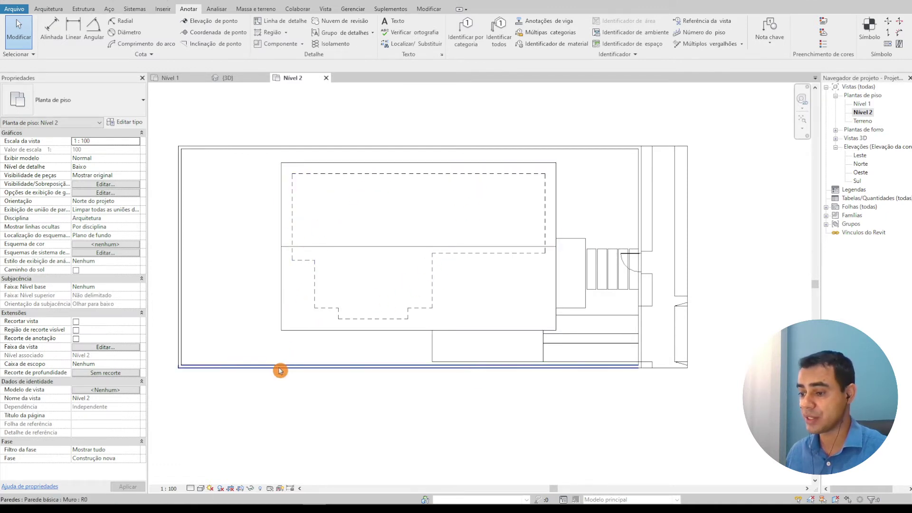
key(Tab)
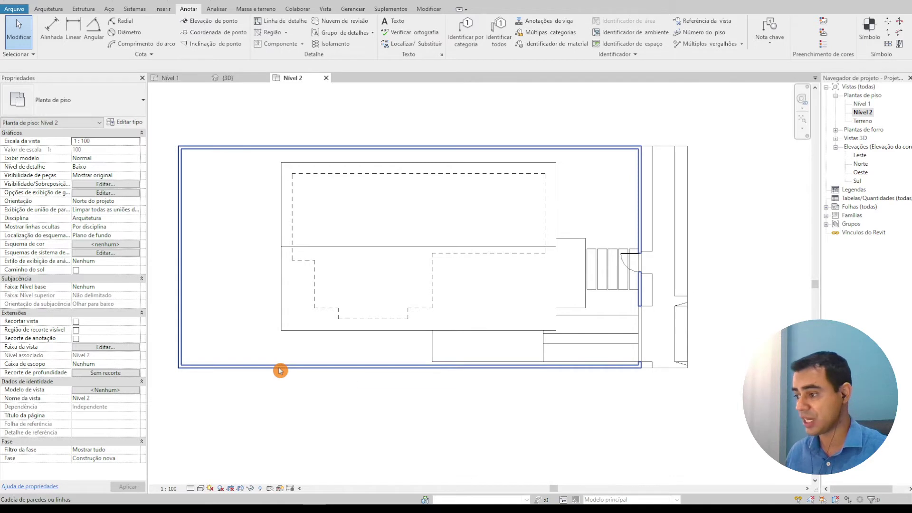
click(280, 371)
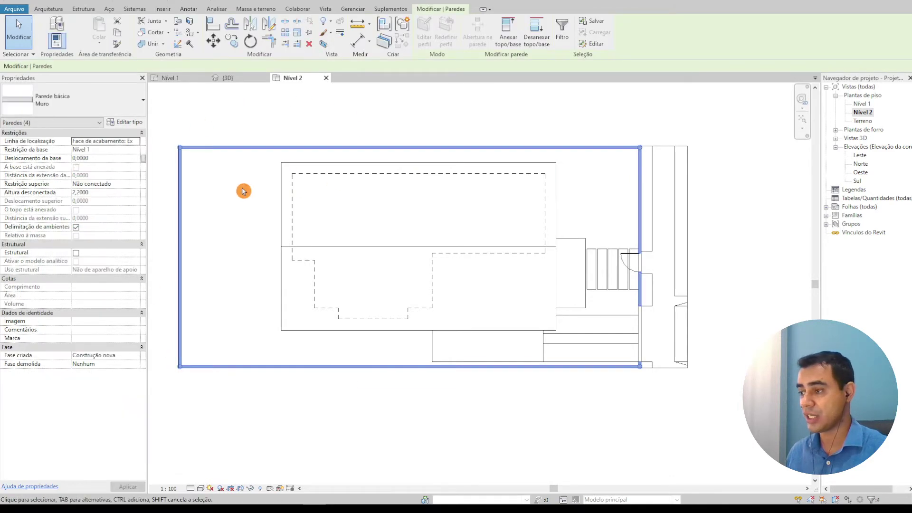
- Override the boundary walls' graphics in view to halftone
right_click(239, 203)
mouse_move(286, 255)
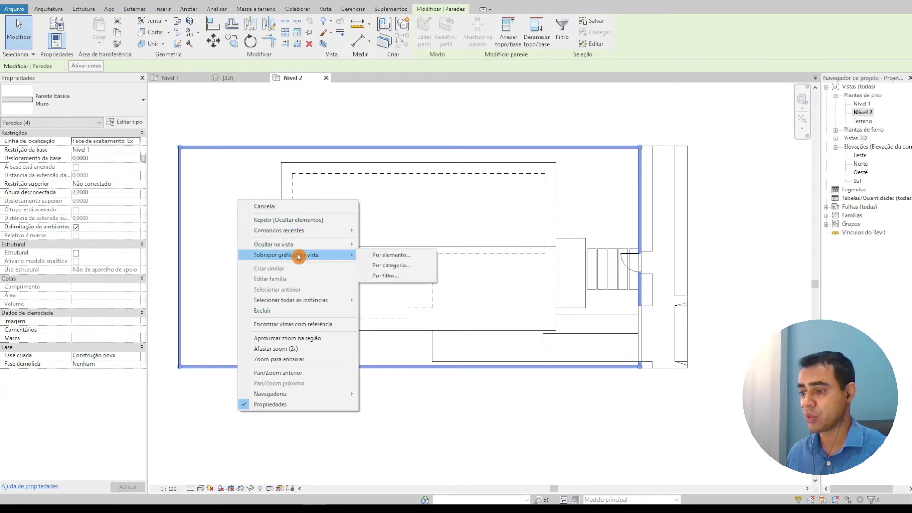
click(378, 257)
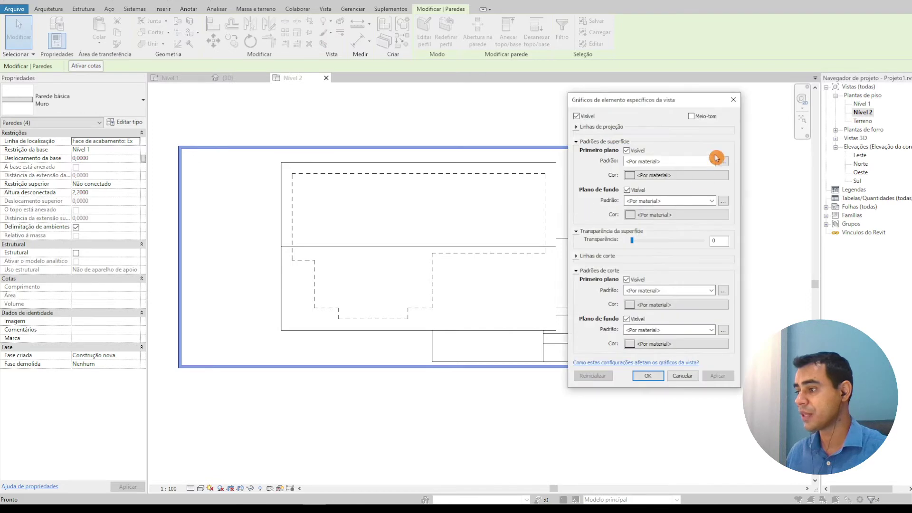
click(699, 118)
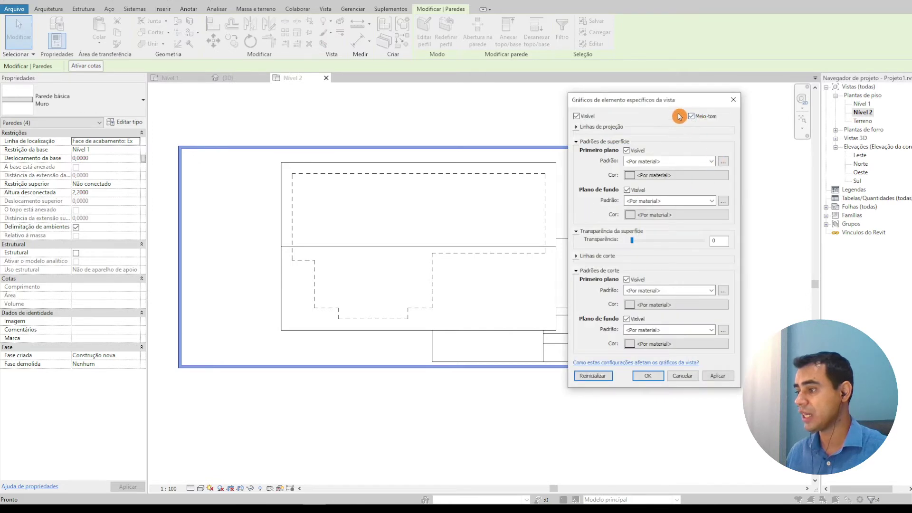
click(650, 377)
click(658, 351)
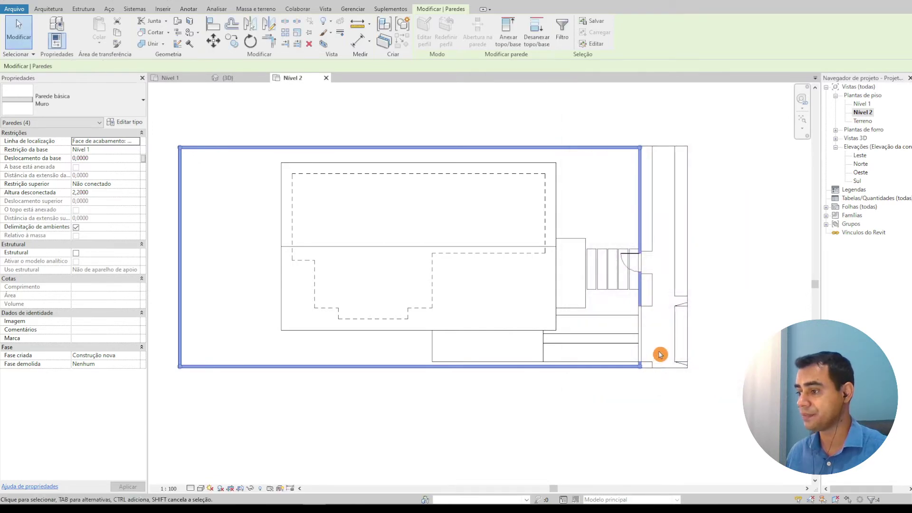
click(718, 338)
- Select the Gramado and Calçada floor strips, Tab-cycling through overlapping elements
click(688, 332)
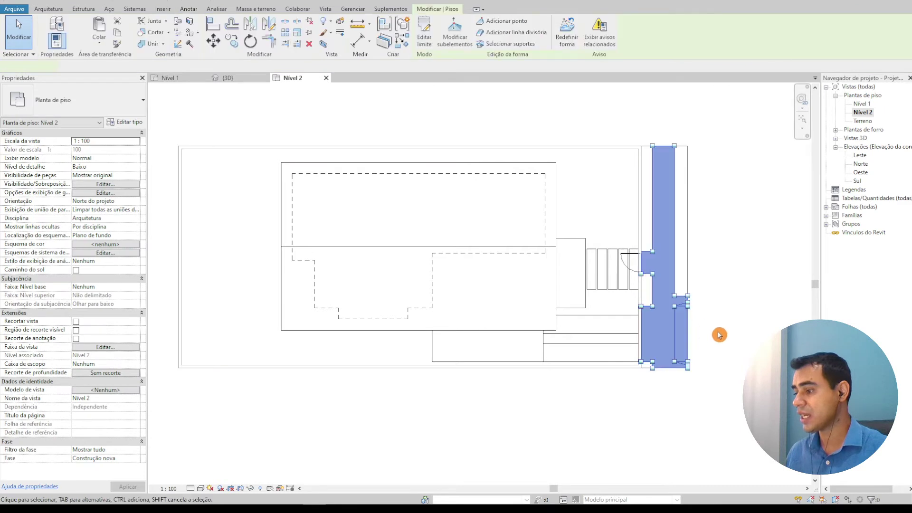
click(693, 240)
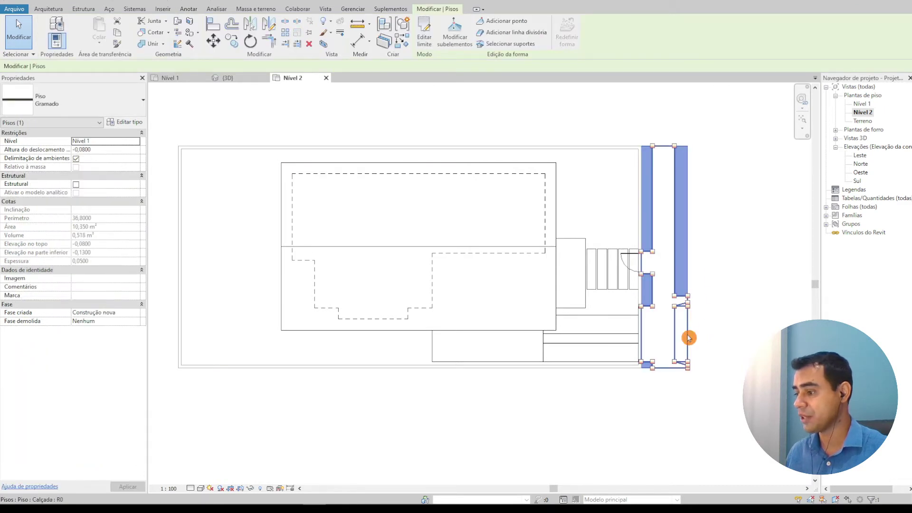
ctrl+click(688, 334)
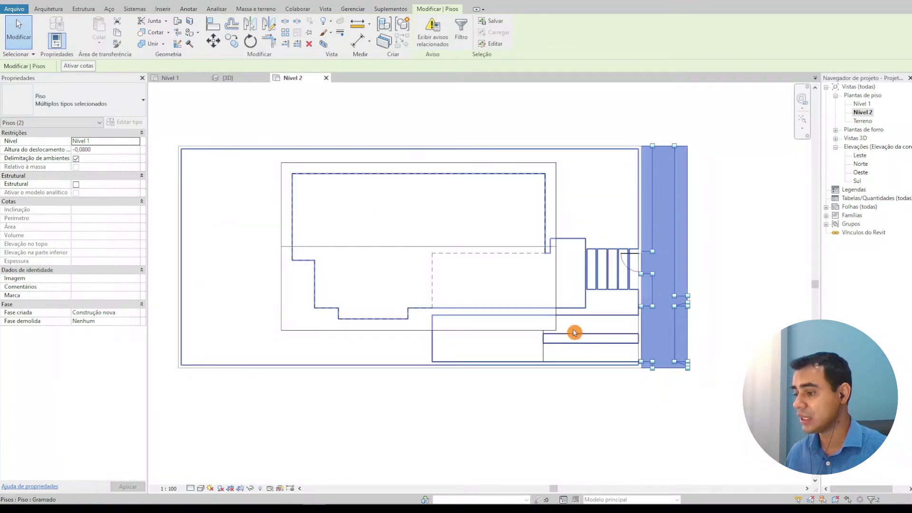
scroll(476, 353, up, 2)
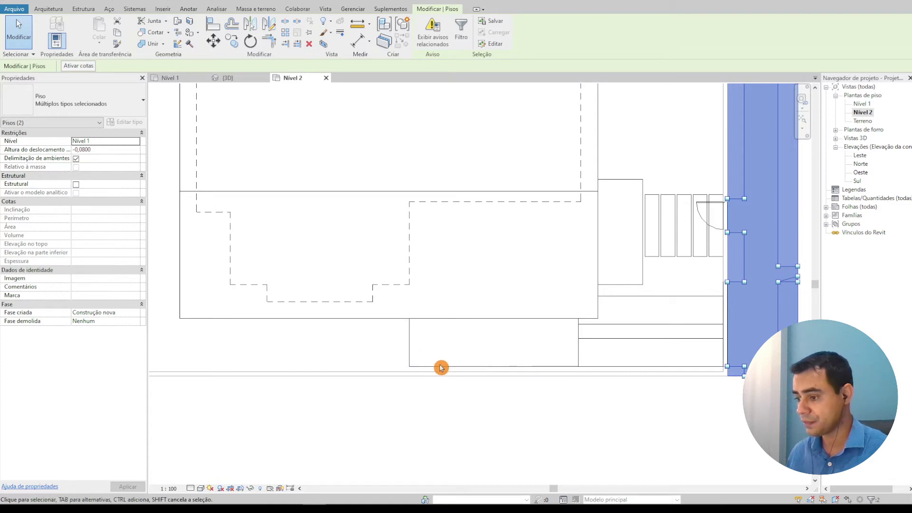
key(Tab)
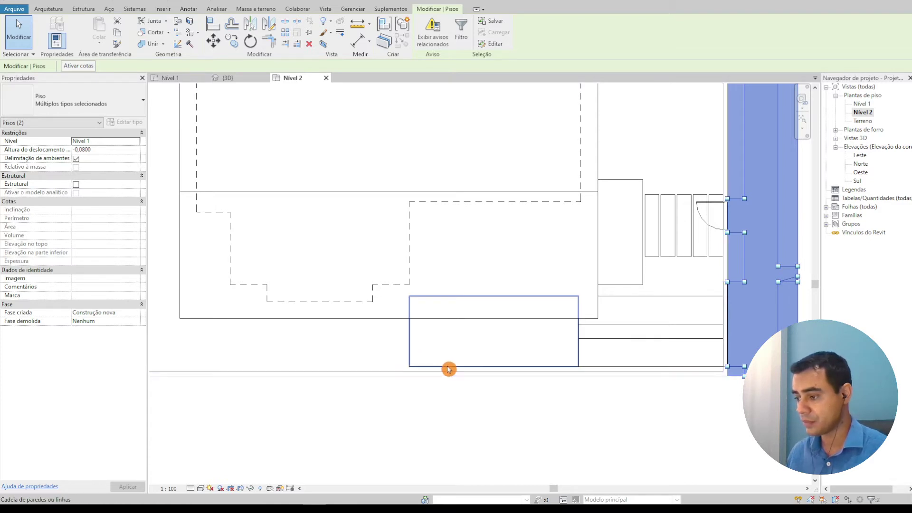
key(Tab)
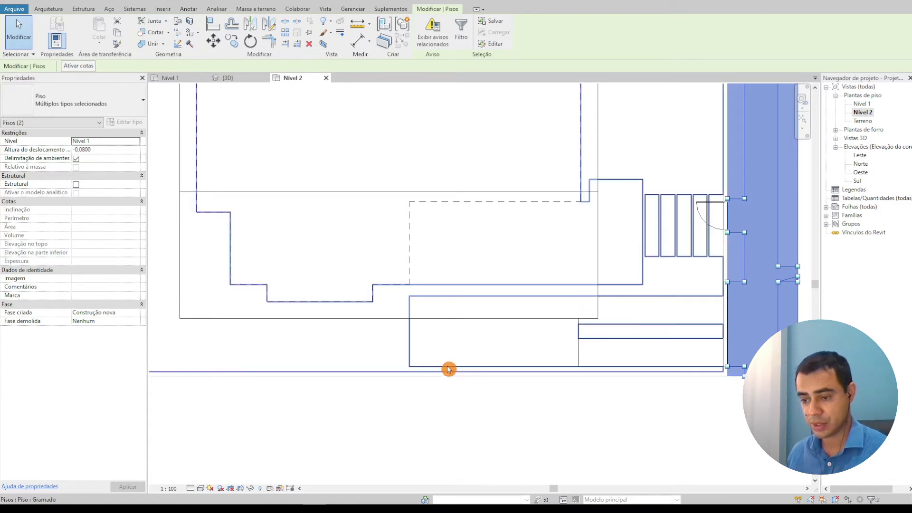
key(Tab)
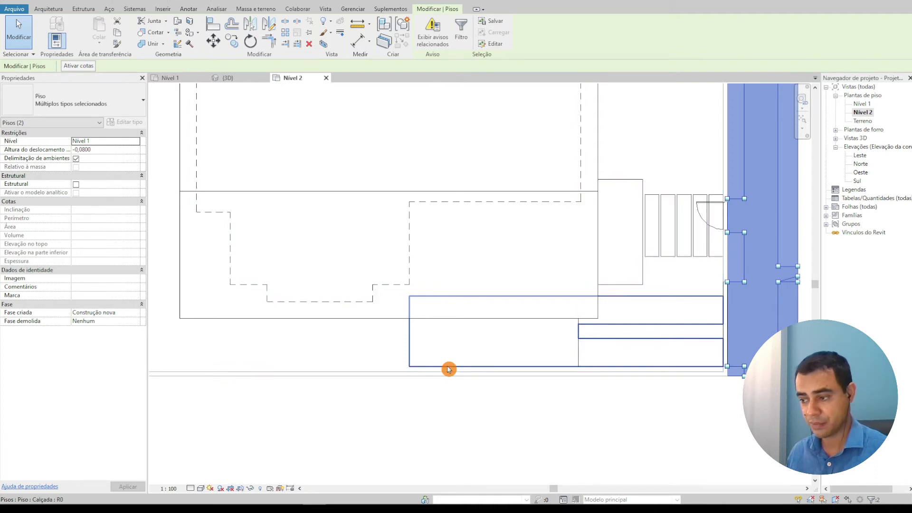
- Add the lower Calçada, Deck and stair-side Calçada floors to the selection
ctrl+click(449, 369)
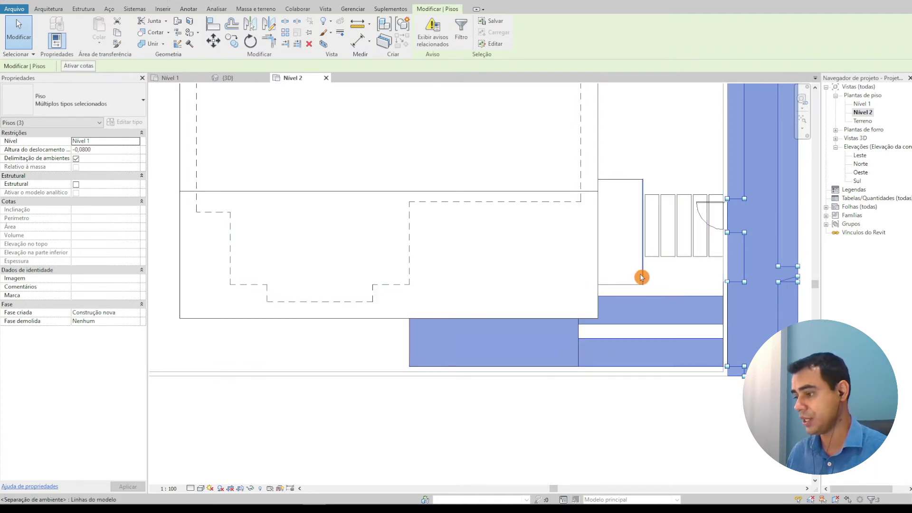
key(Tab)
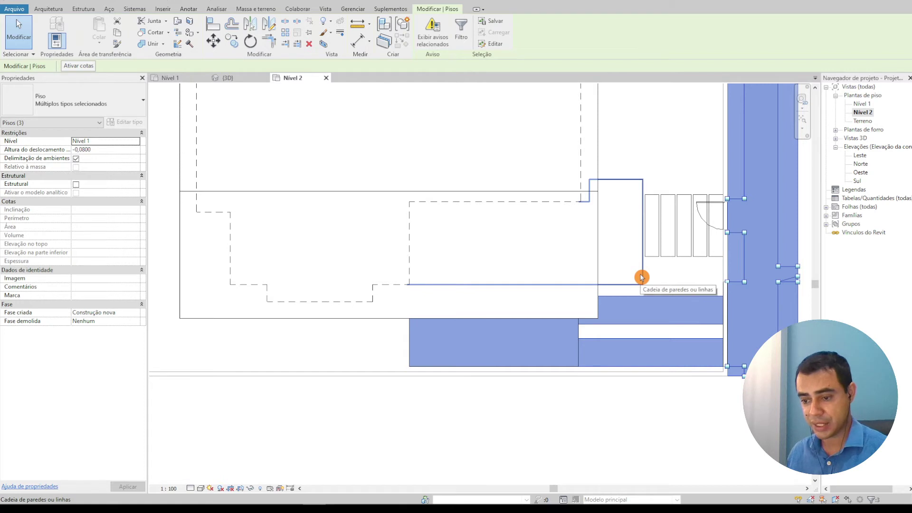
key(Tab)
ctrl+click(642, 277)
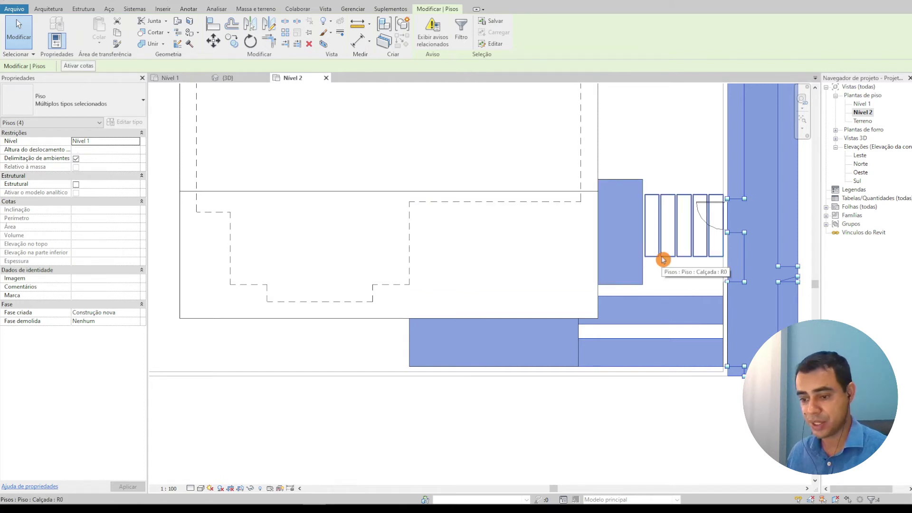
ctrl+click(664, 260)
scroll(672, 281, down, 2)
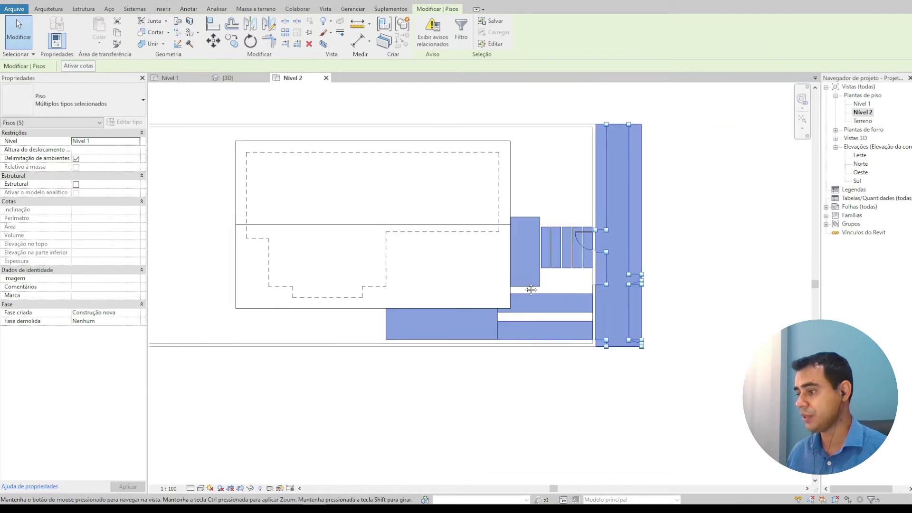
scroll(636, 279, down, 2)
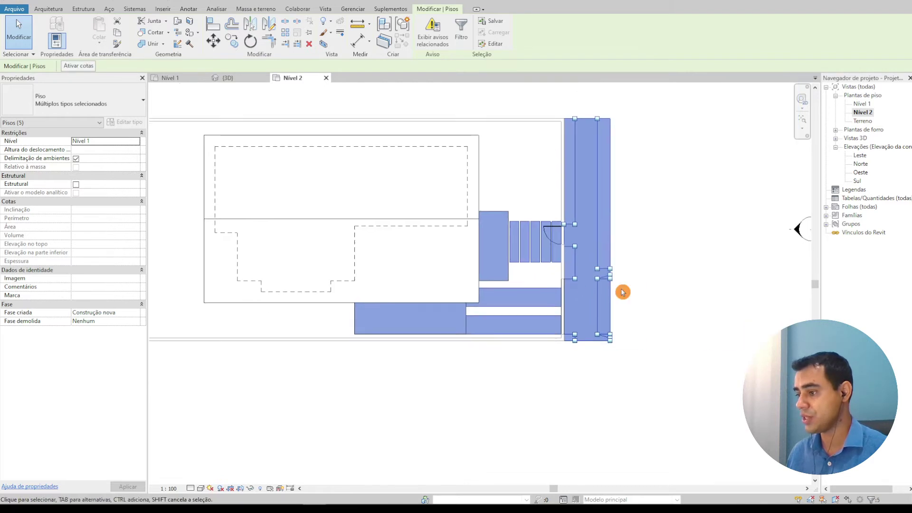
- Override the selected floors' graphics in view to halftone
right_click(620, 191)
mouse_move(670, 246)
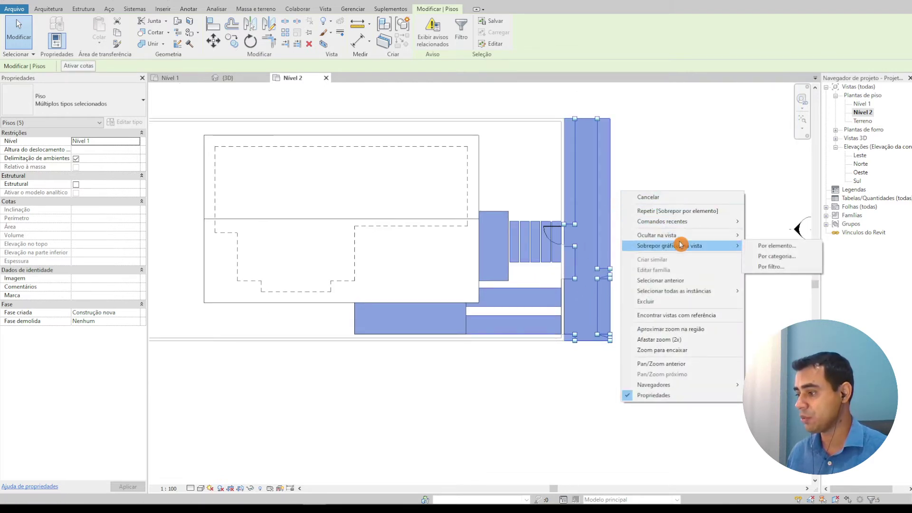
click(759, 246)
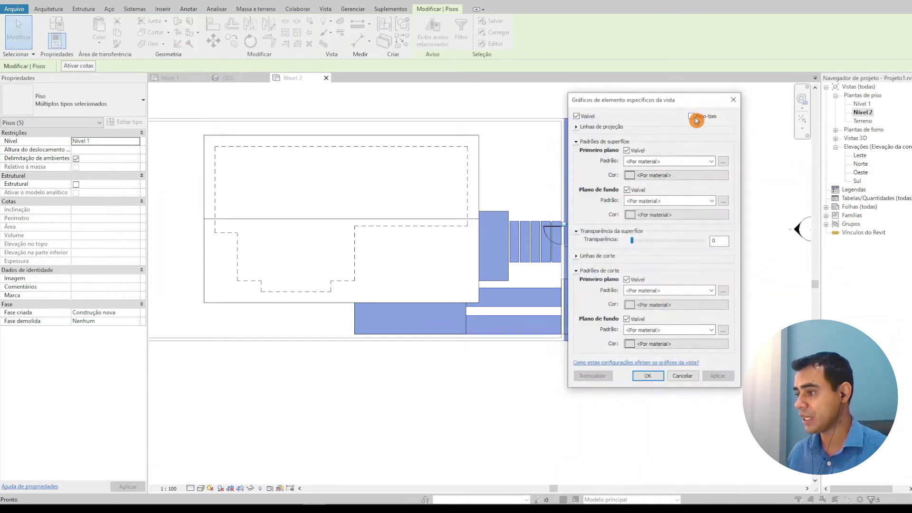
click(695, 118)
click(650, 375)
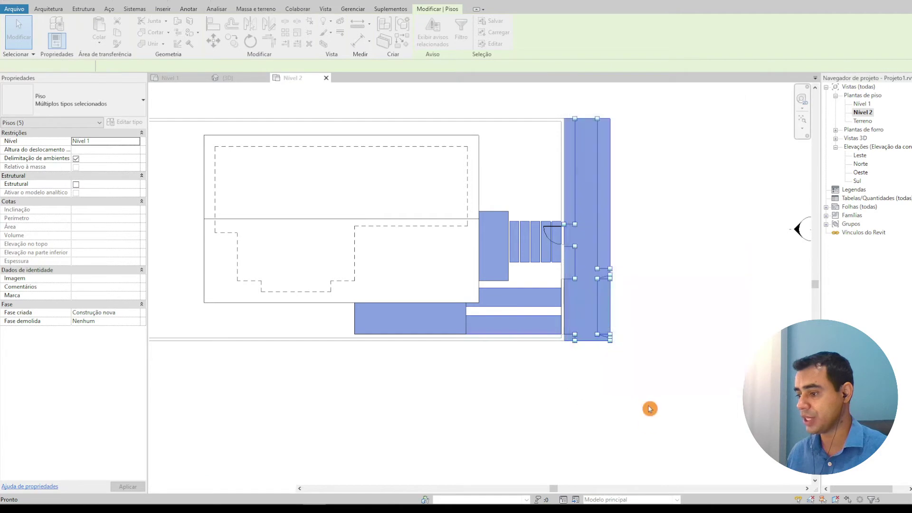
click(590, 413)
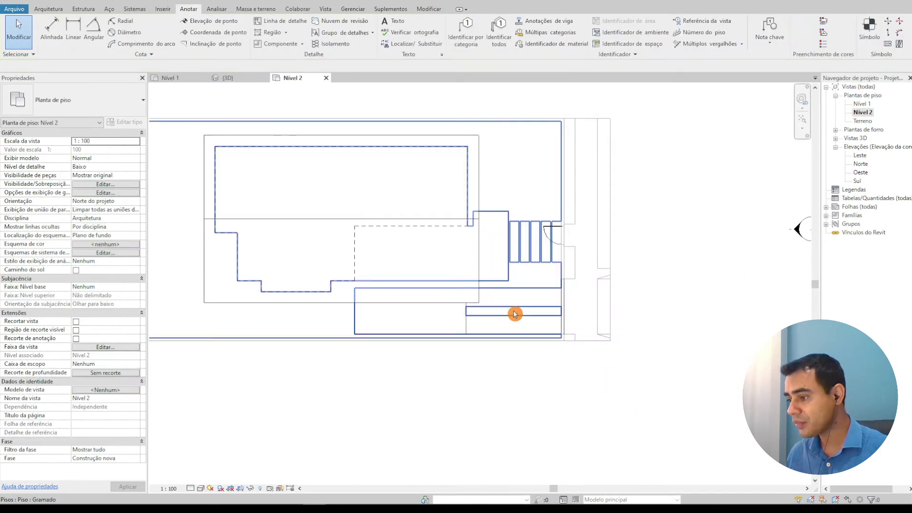
- Hide room separation lines by category, then Tab-select the lower Calçada floor
scroll(515, 312, up, 2)
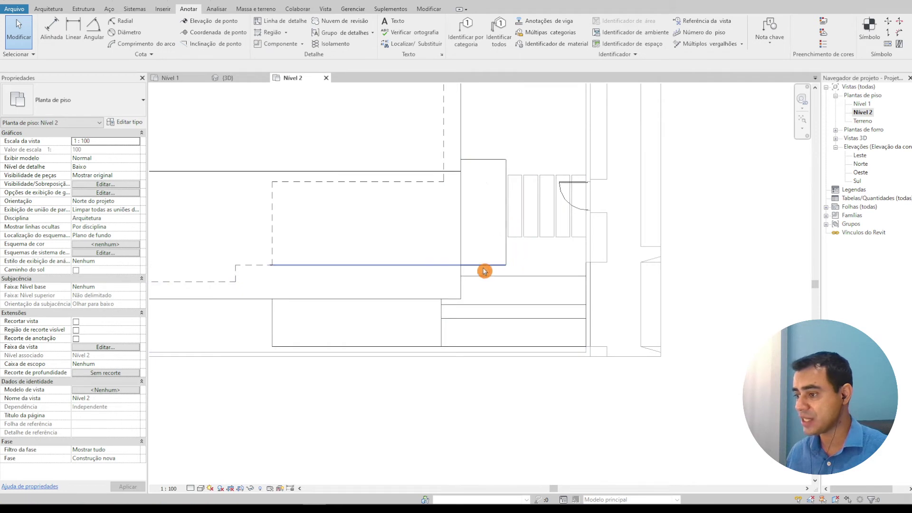
click(506, 252)
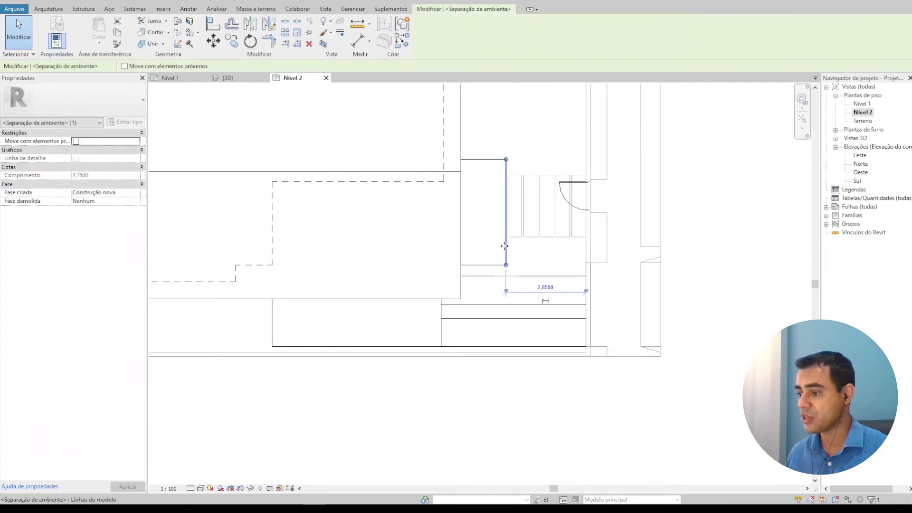
right_click(506, 248)
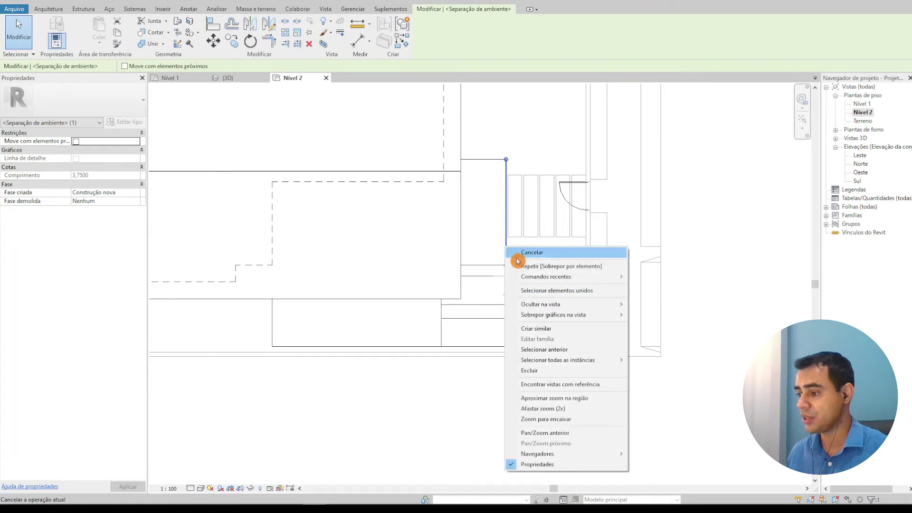
mouse_move(540, 304)
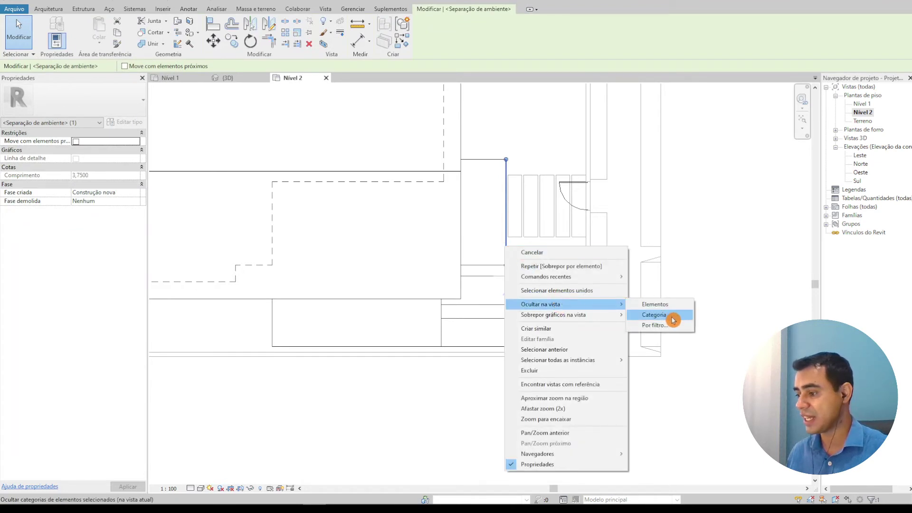
click(674, 321)
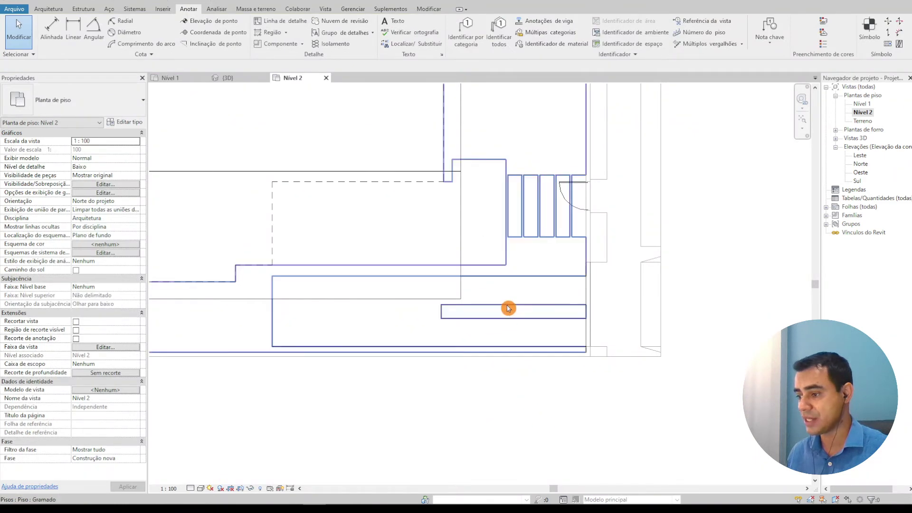
key(Tab)
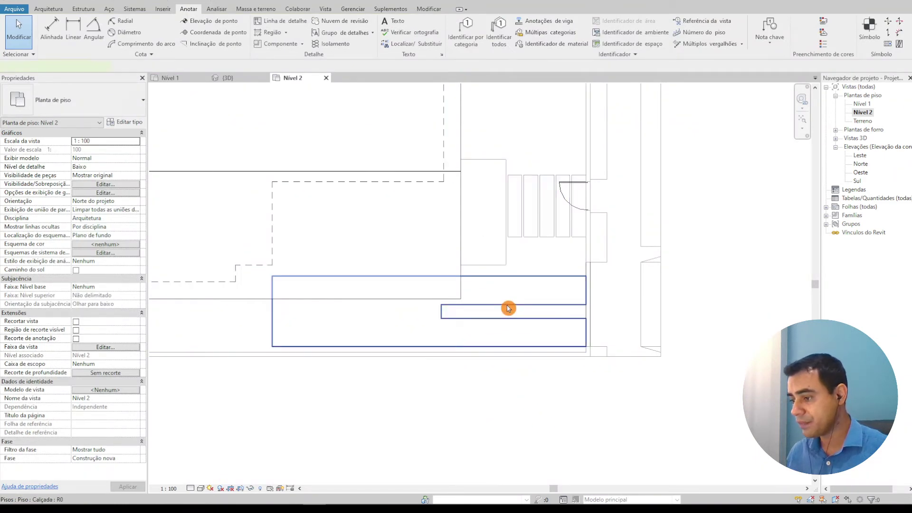
click(509, 309)
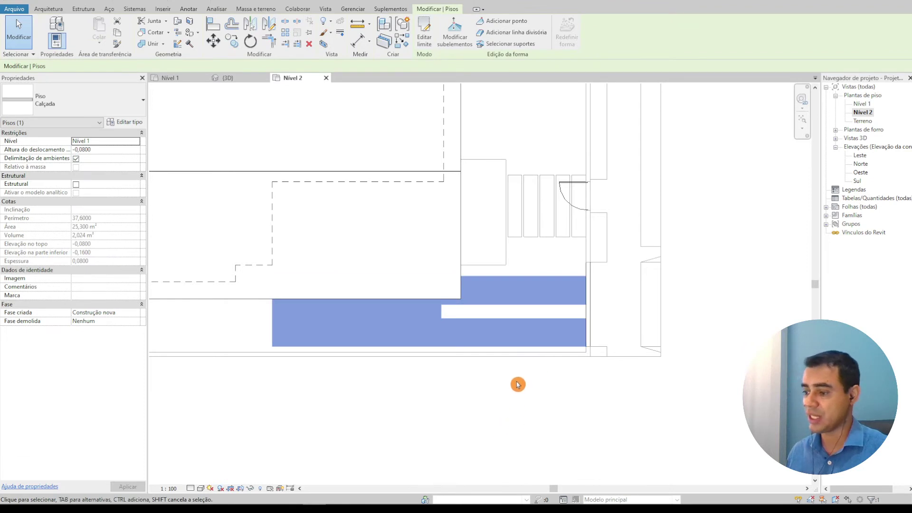
- Apply a halftone element graphics override to the Calçada floor
right_click(518, 385)
mouse_move(565, 224)
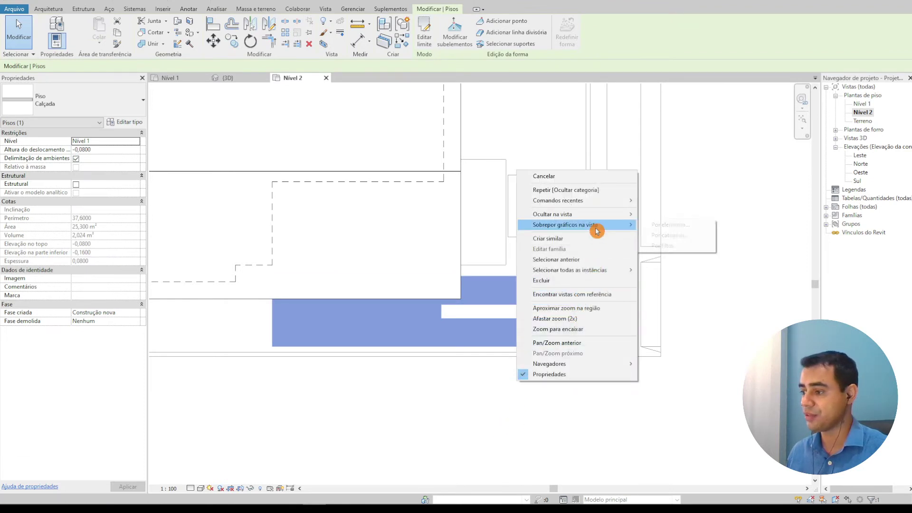
click(658, 225)
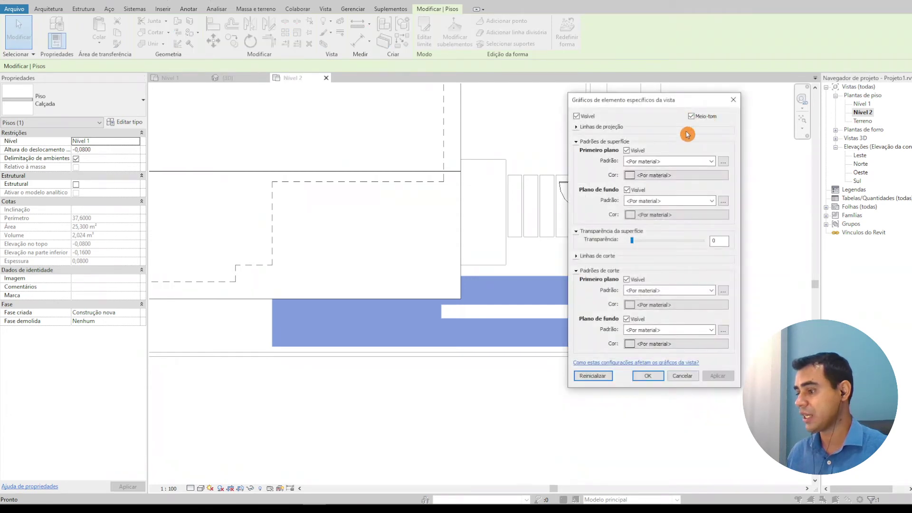
click(647, 376)
click(545, 407)
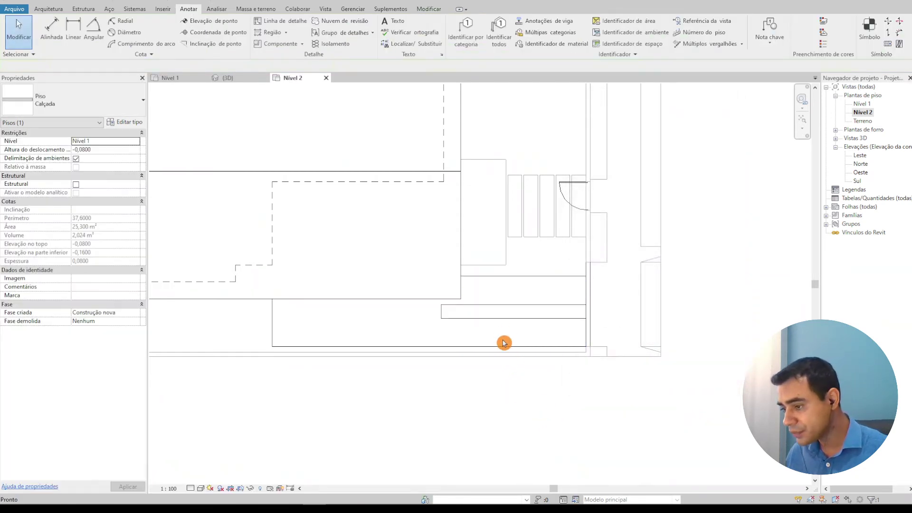
- Select the Gramado floor and set its element graphics override to halftone
click(273, 332)
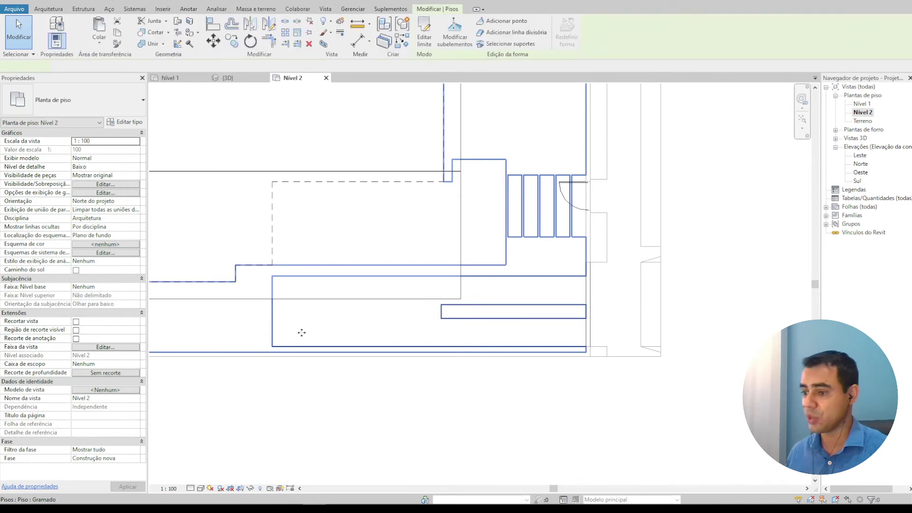
middle_drag(301, 330, 429, 336)
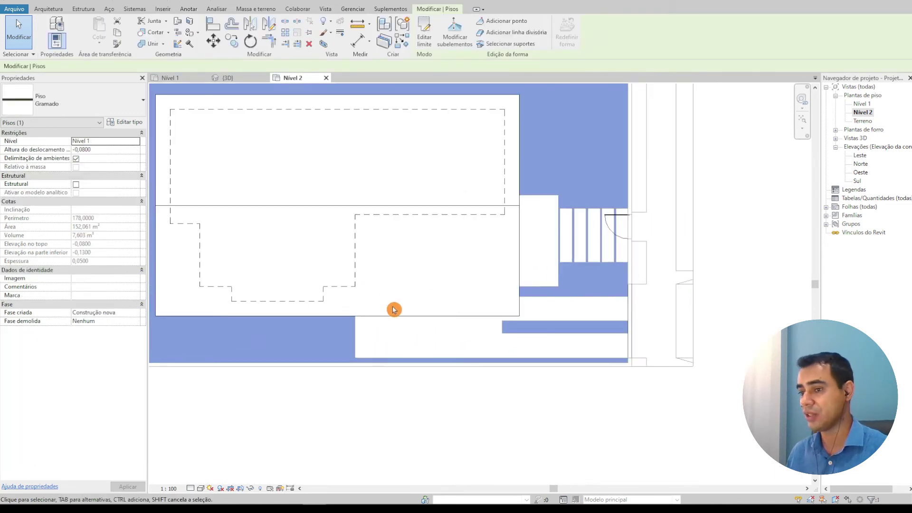
right_click(410, 384)
mouse_move(456, 224)
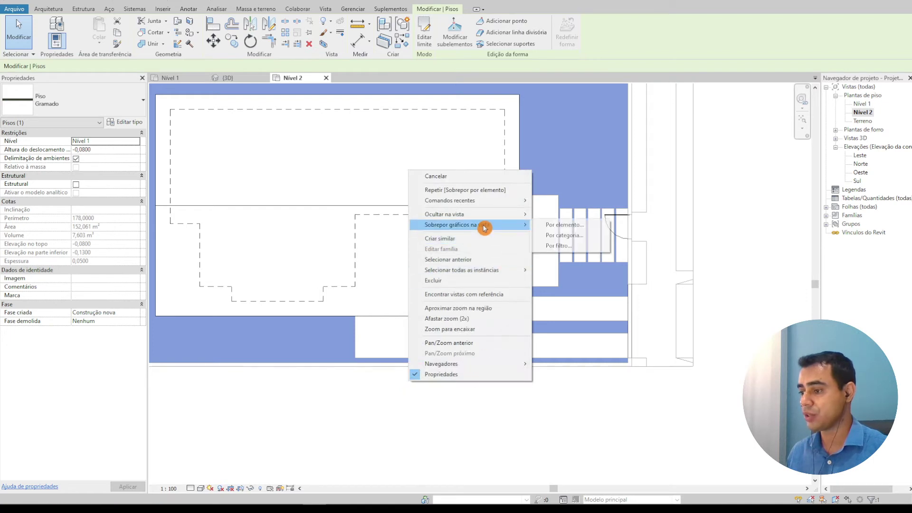
click(548, 226)
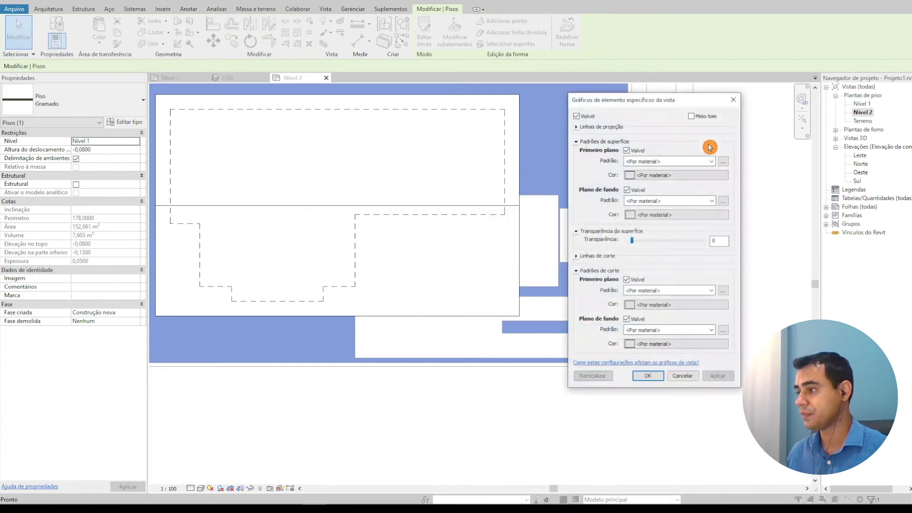
click(704, 118)
- Confirm the halftone override on the Gramado floor and clear the selection
click(652, 379)
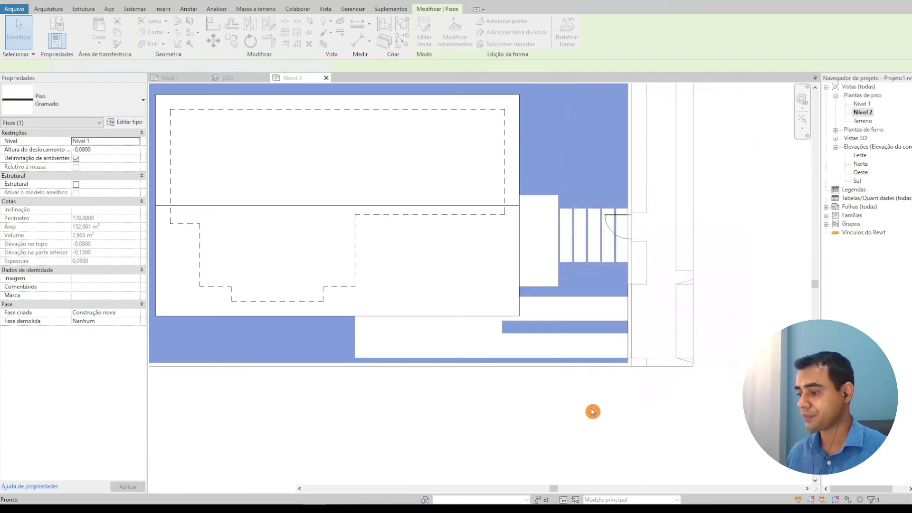
click(589, 432)
scroll(599, 413, up, 1)
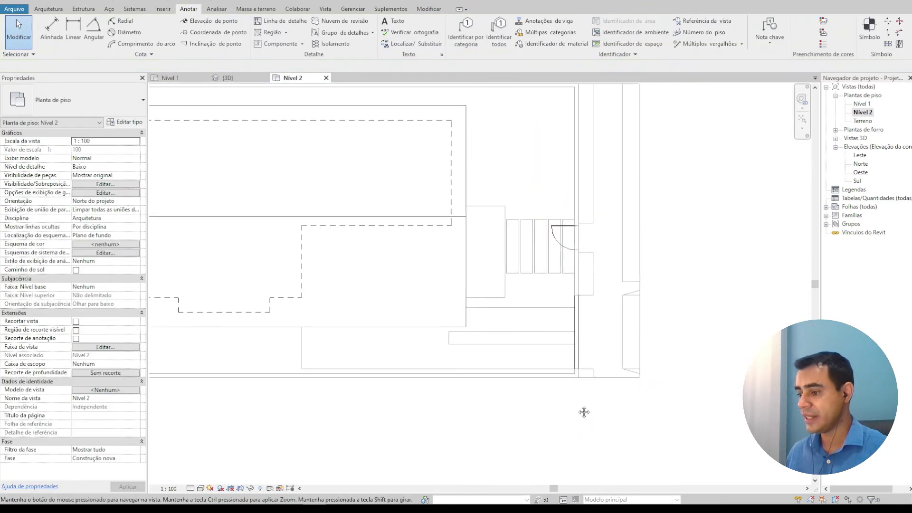
scroll(577, 347, up, 2)
scroll(587, 340, up, 1)
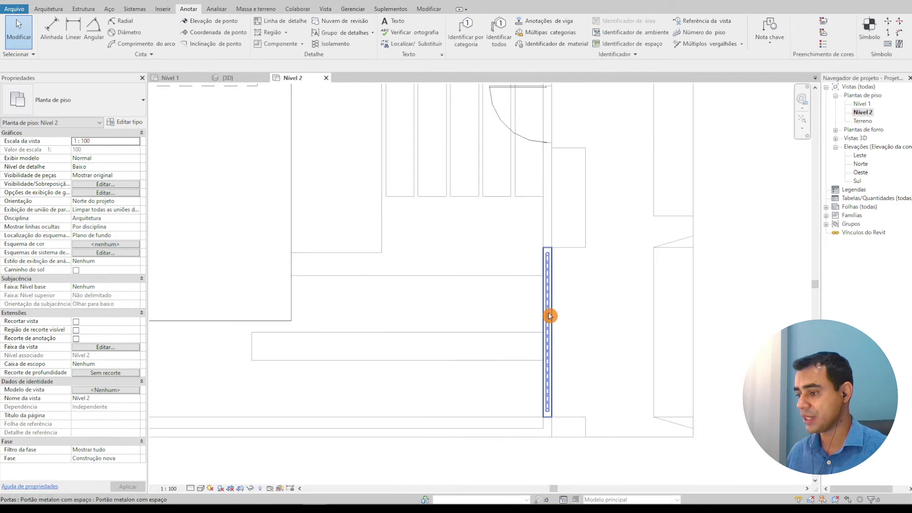
- Set both gates to display in halftone using a By Element graphics override
click(550, 314)
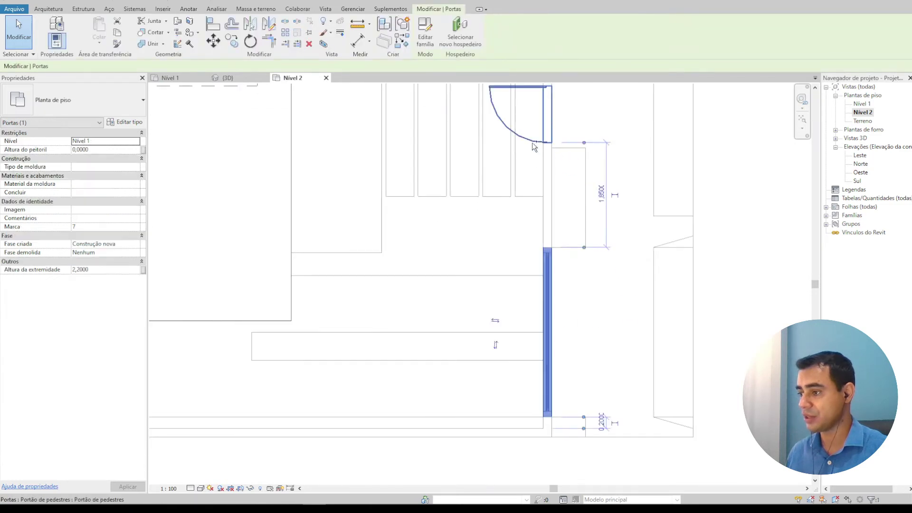
scroll(621, 226, down, 3)
scroll(682, 220, down, 1)
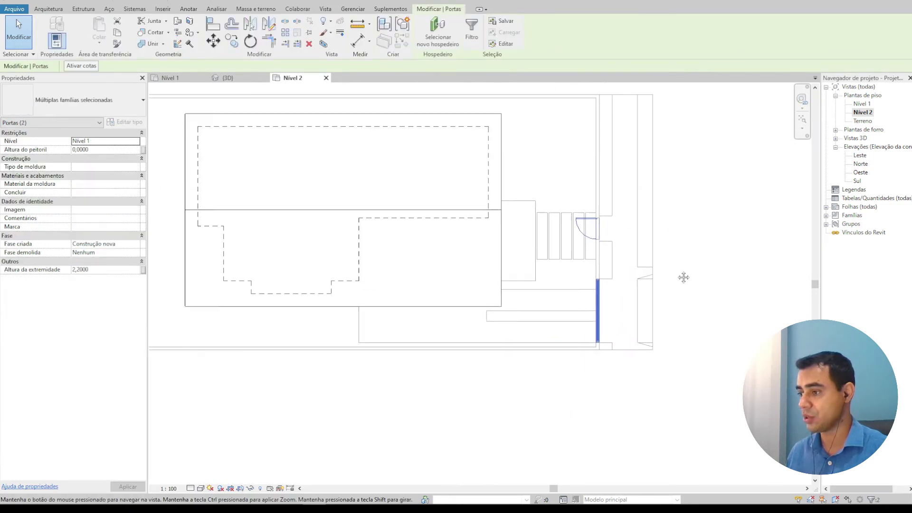
right_click(667, 241)
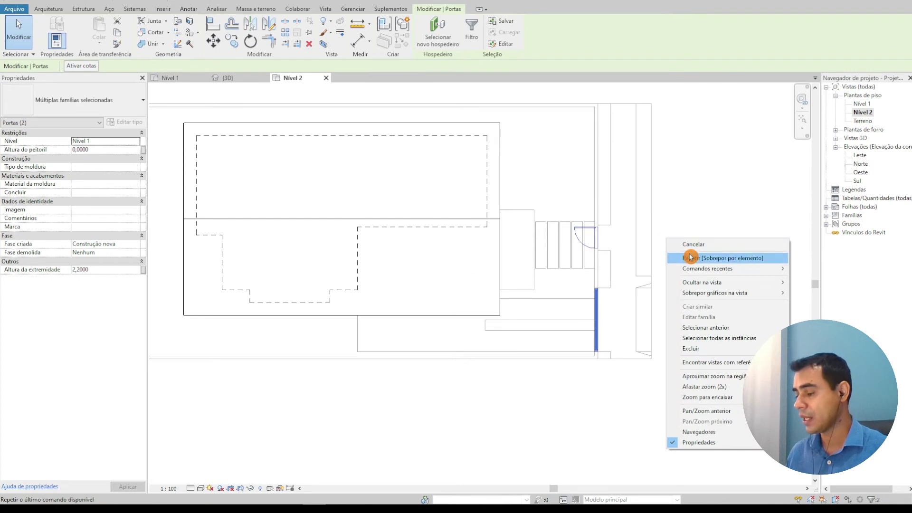
mouse_move(714, 293)
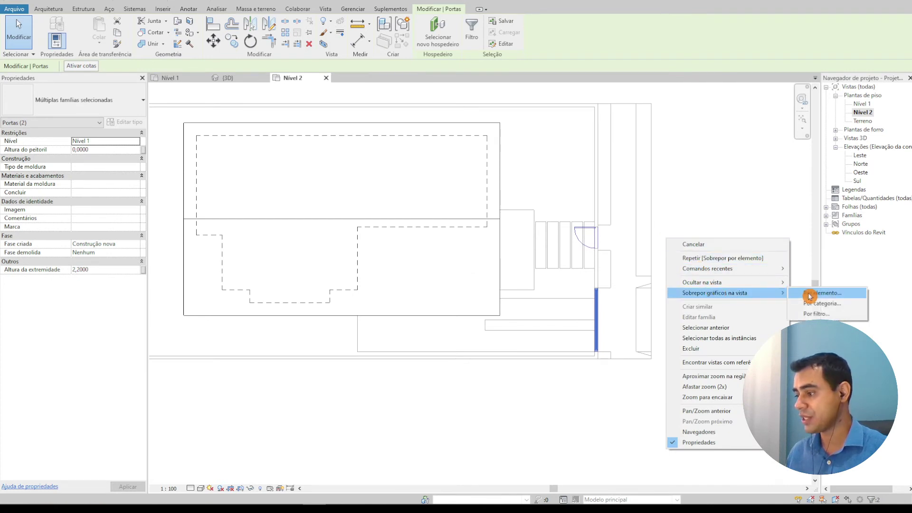
click(810, 294)
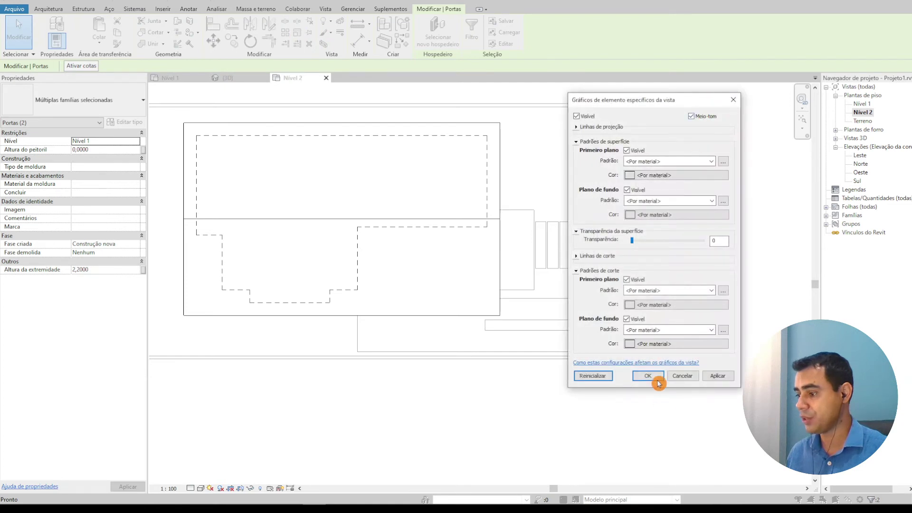
click(648, 376)
click(600, 397)
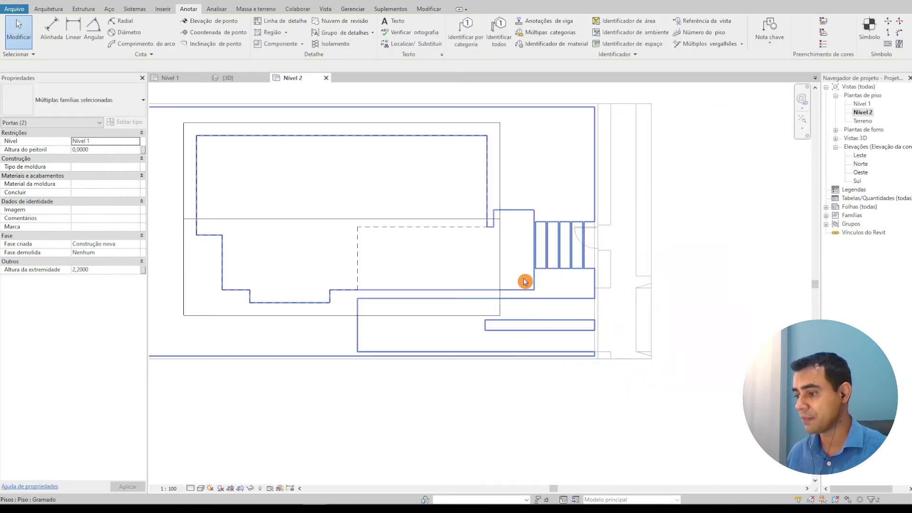
scroll(590, 397, down, 2)
- Zoom into the Nível 2 plan to prepare for dimensioning the roof
scroll(380, 419, up, 1)
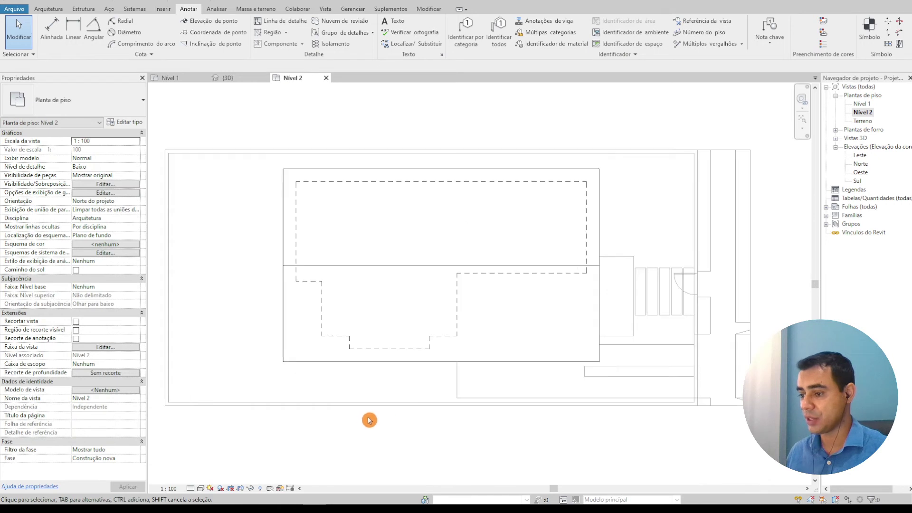
scroll(378, 422, up, 1)
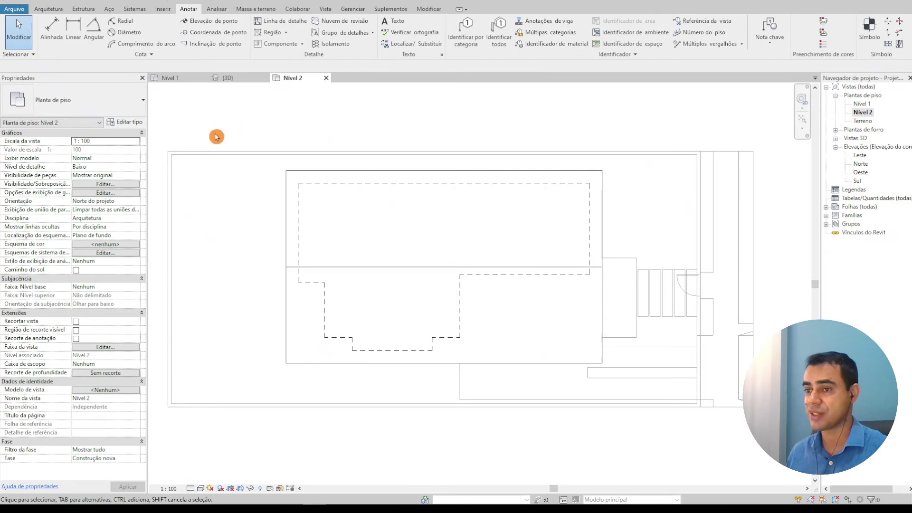
- Add 9,05 depth and 14,85 width aligned dimensions to the roof in Diagonal - 2,5 mm Arial Red
click(53, 31)
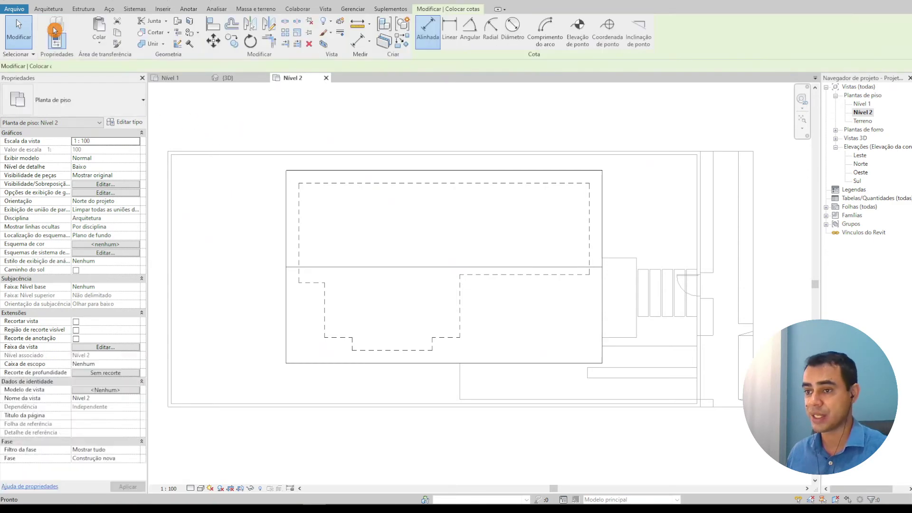
click(120, 106)
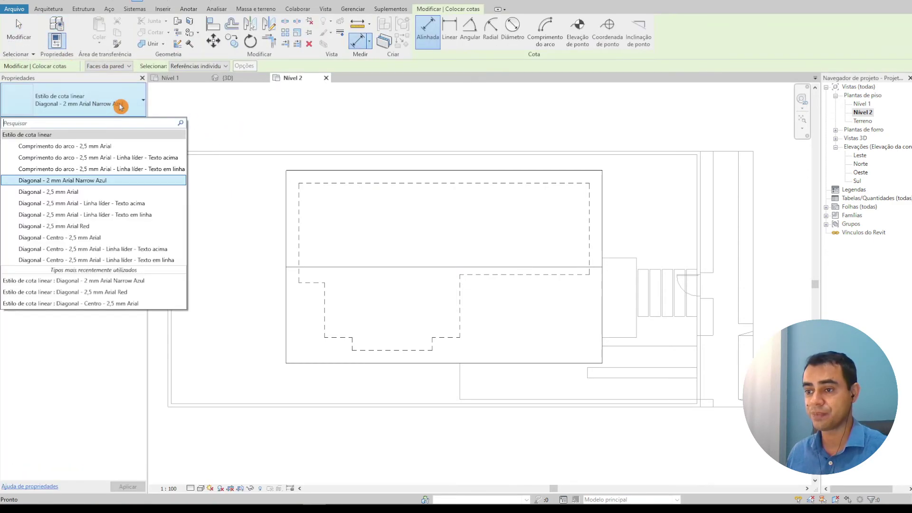
click(102, 226)
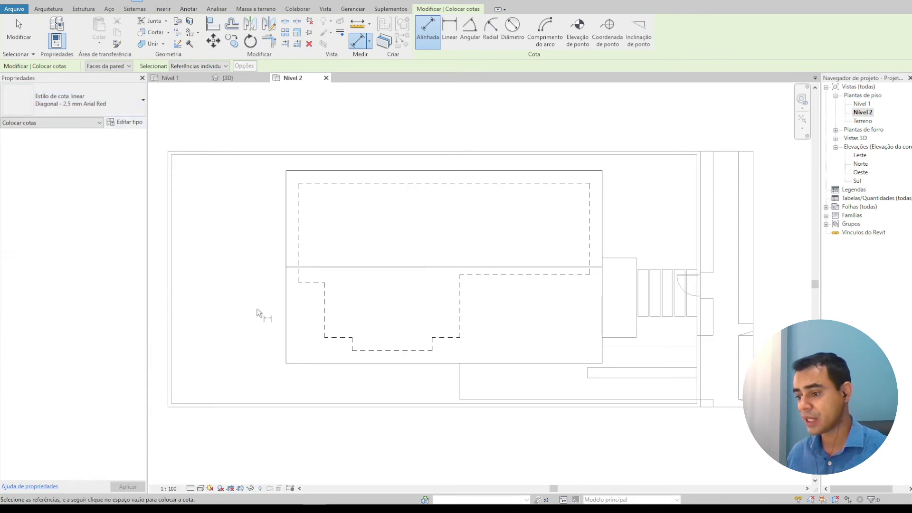
click(310, 367)
click(309, 172)
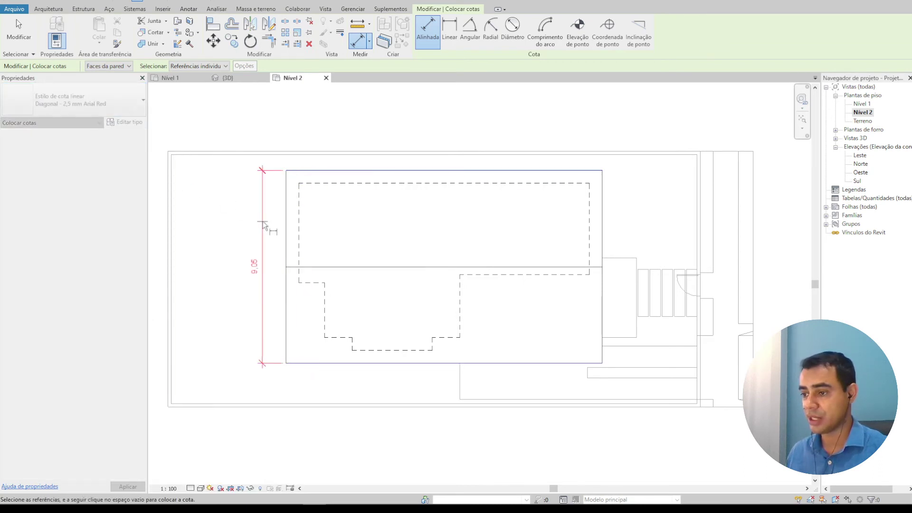
click(261, 233)
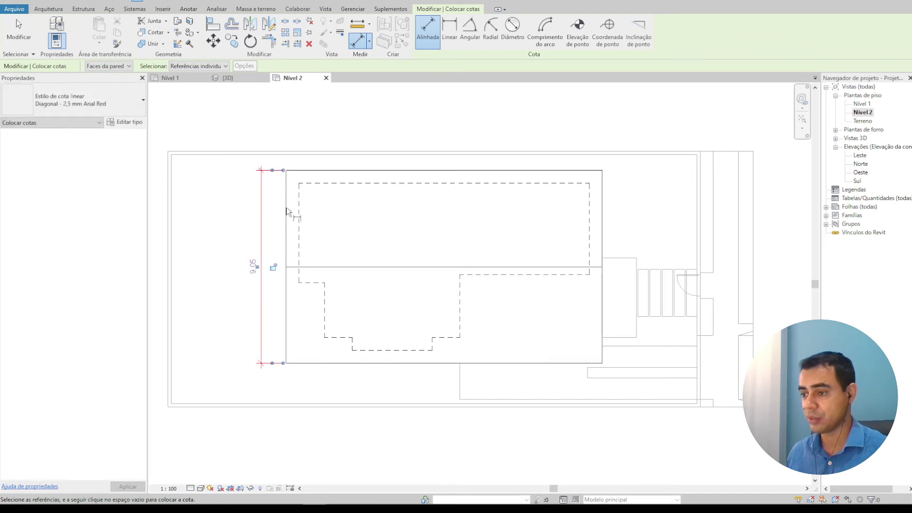
click(286, 195)
click(604, 224)
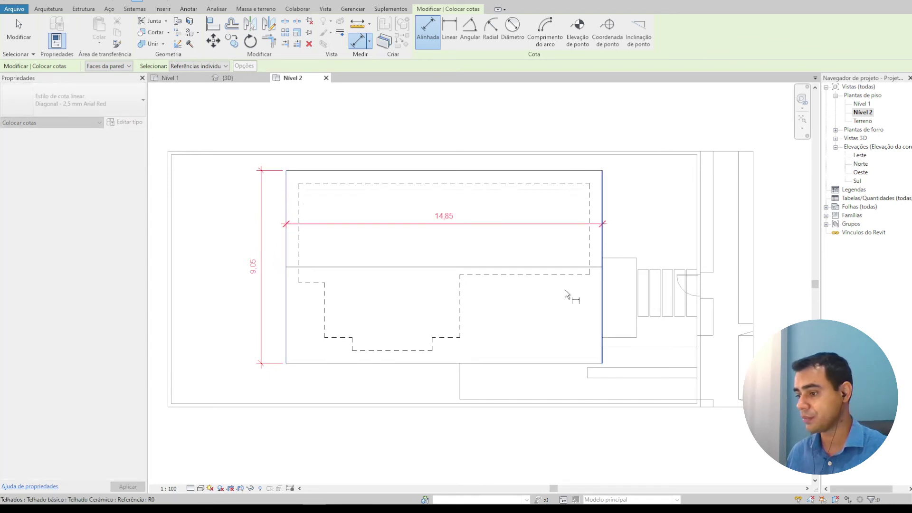
click(524, 382)
- Dimension the left and top 0,60 roof overhangs against the dashed wall line
scroll(280, 215, up, 1)
scroll(288, 197, up, 1)
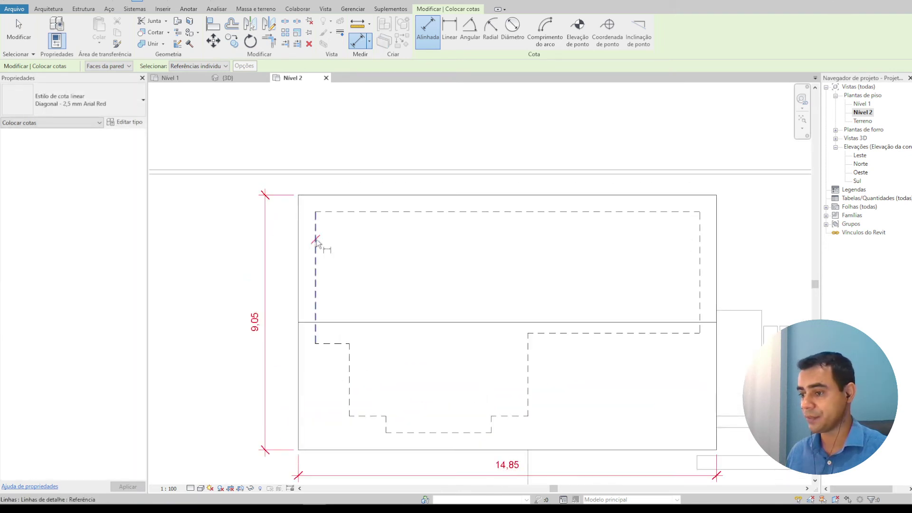
click(302, 243)
click(315, 240)
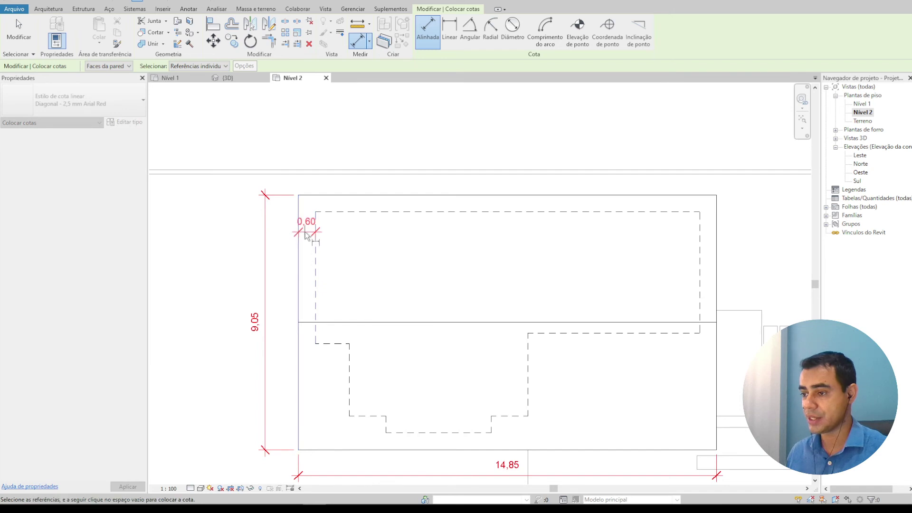
click(307, 256)
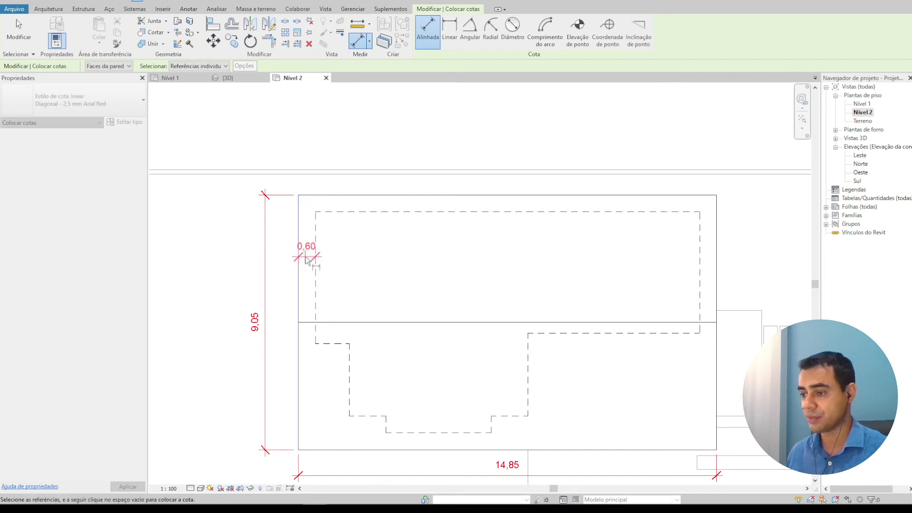
click(335, 195)
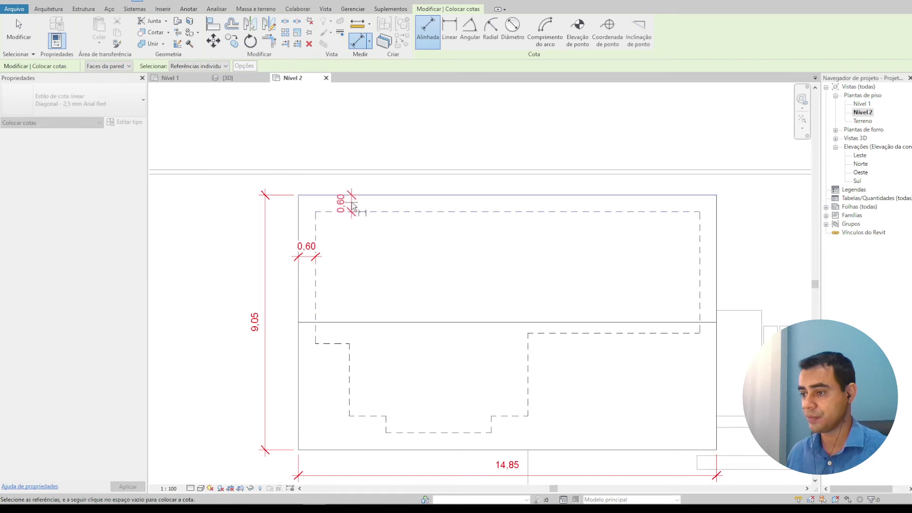
click(352, 205)
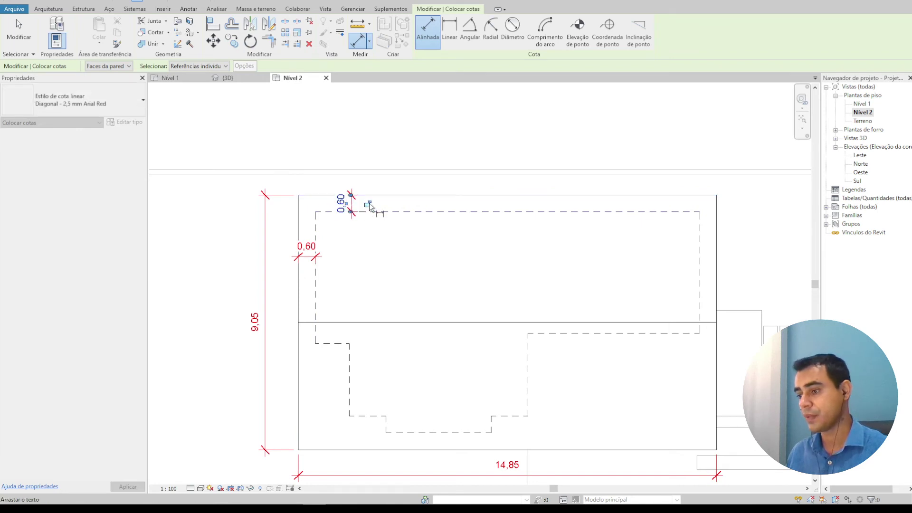
scroll(427, 222, down, 1)
mouse_move(491, 246)
middle_down()
mouse_move(436, 190)
mouse_move(423, 203)
mouse_move(433, 214)
middle_up()
scroll(434, 214, down, 1)
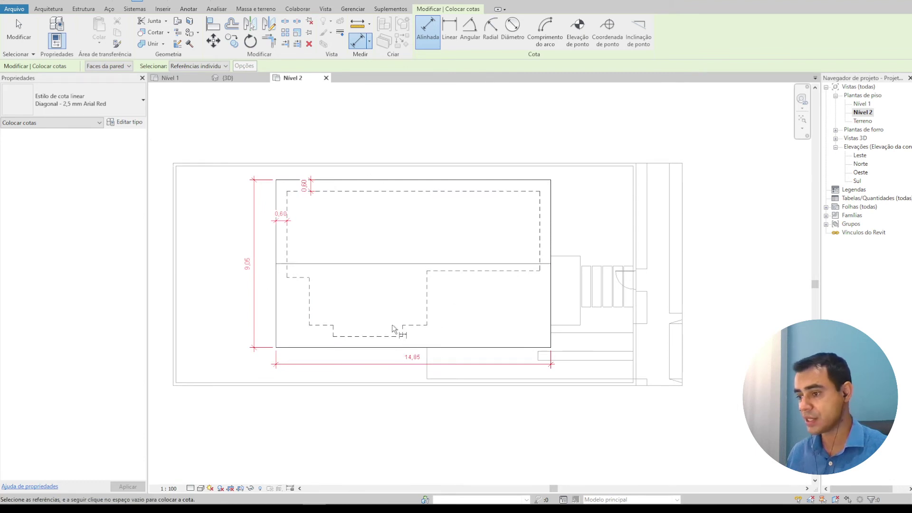
scroll(393, 326, up, 1)
key(Escape)
key(Escape)
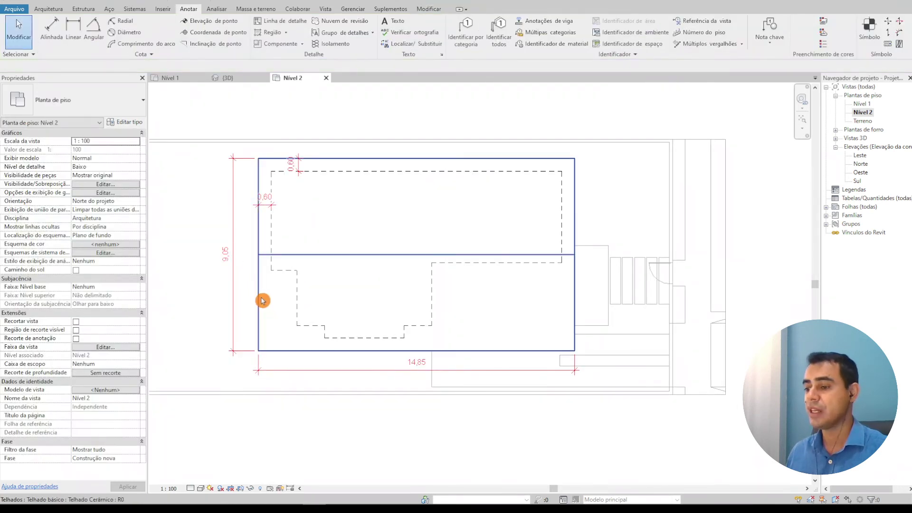
- Select the roof, open its By Element graphic overrides and preview a crosshatch surface pattern
click(261, 300)
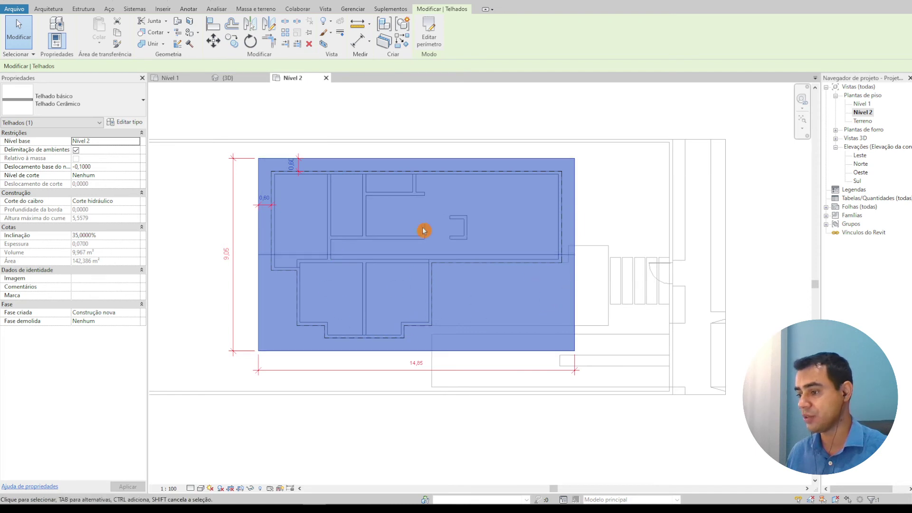
right_click(572, 299)
mouse_move(620, 142)
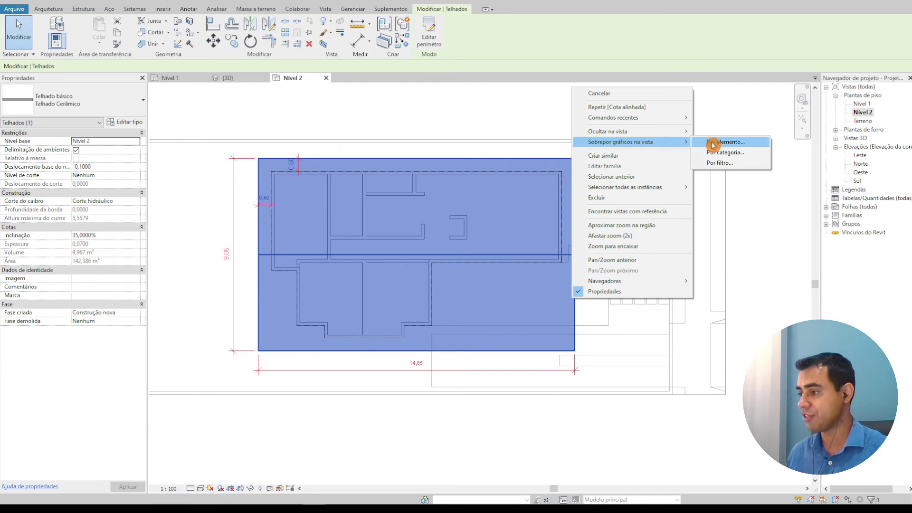
click(713, 143)
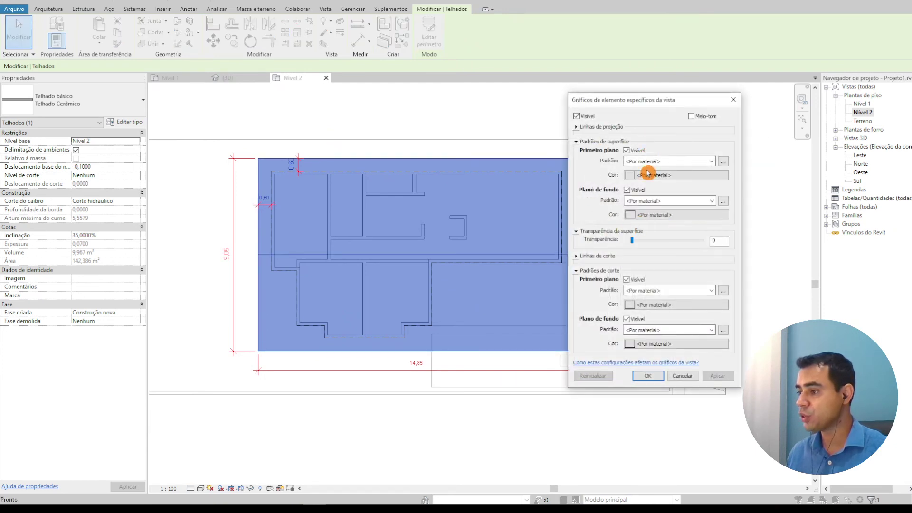
click(710, 163)
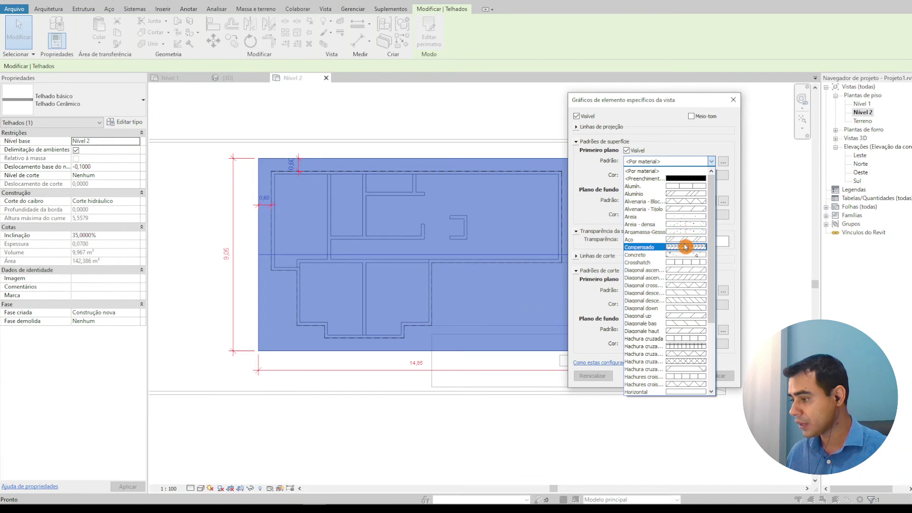
scroll(685, 247, down, 1)
scroll(687, 247, down, 1)
scroll(688, 247, down, 1)
scroll(689, 248, down, 1)
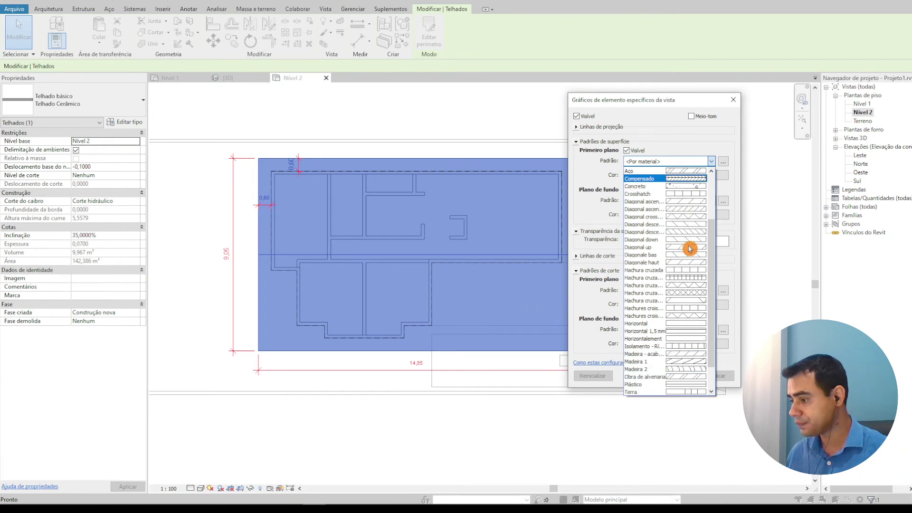
click(660, 309)
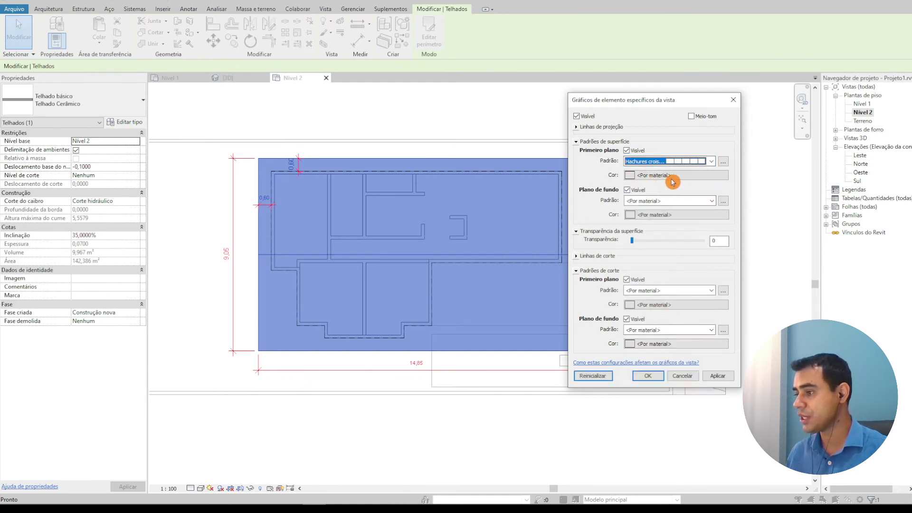
click(716, 373)
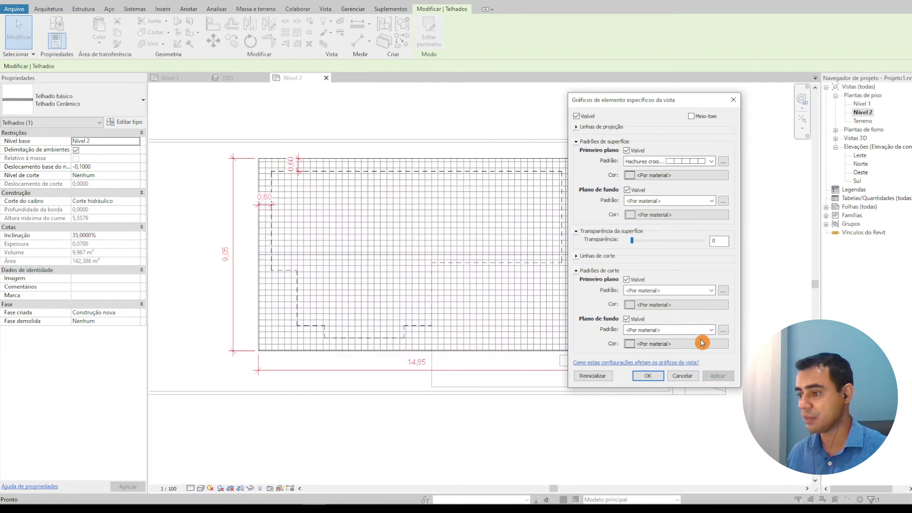
- Apply the plain Vertical surface foreground pattern to the roof, after previewing Vertical 1,5 mm
click(711, 162)
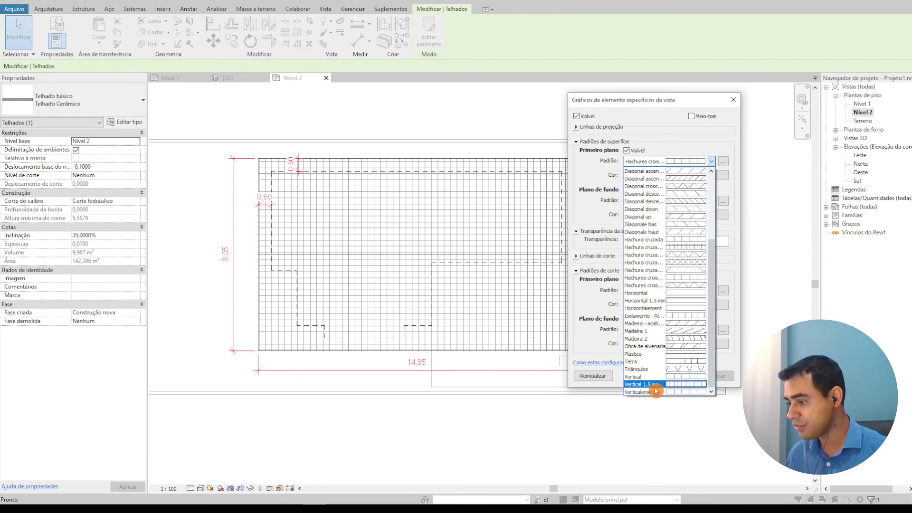
click(649, 385)
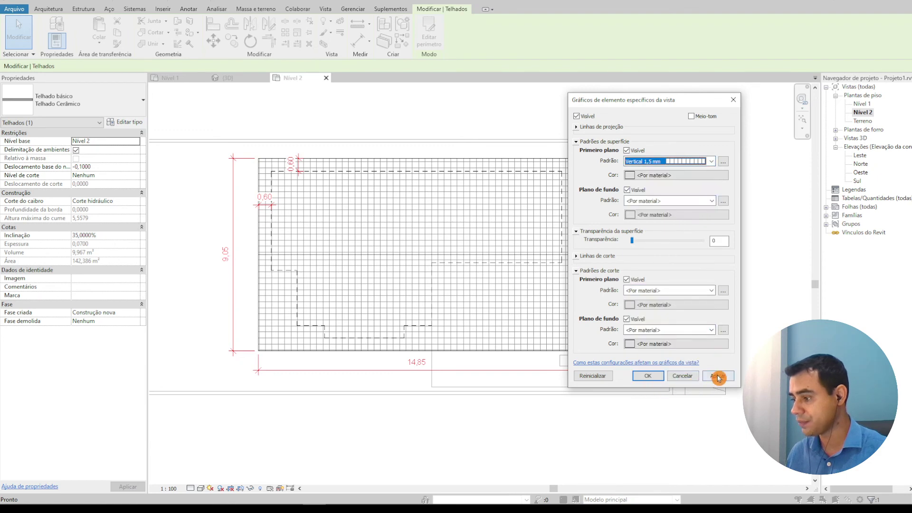
click(718, 377)
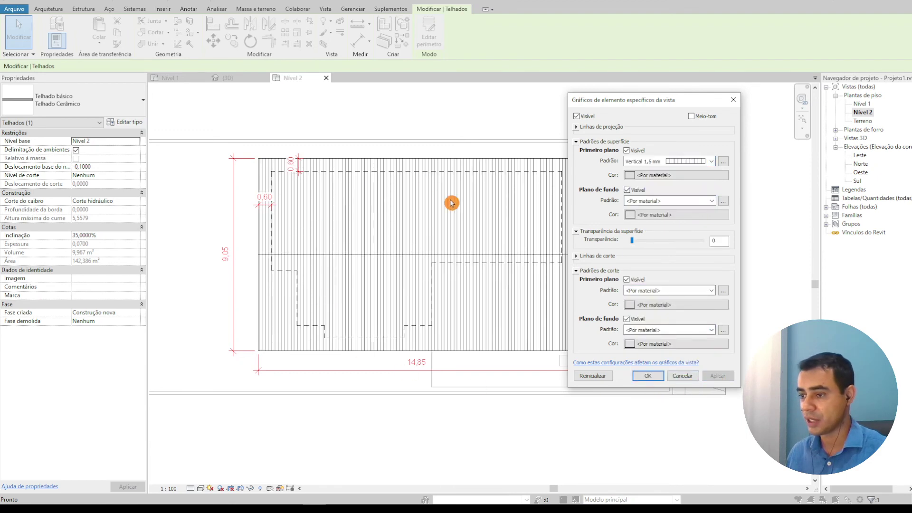
click(709, 164)
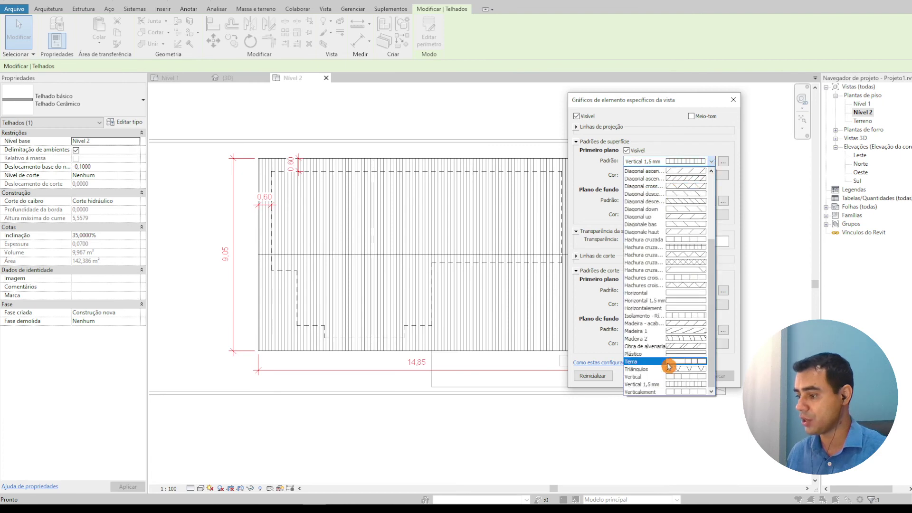
click(675, 376)
click(716, 376)
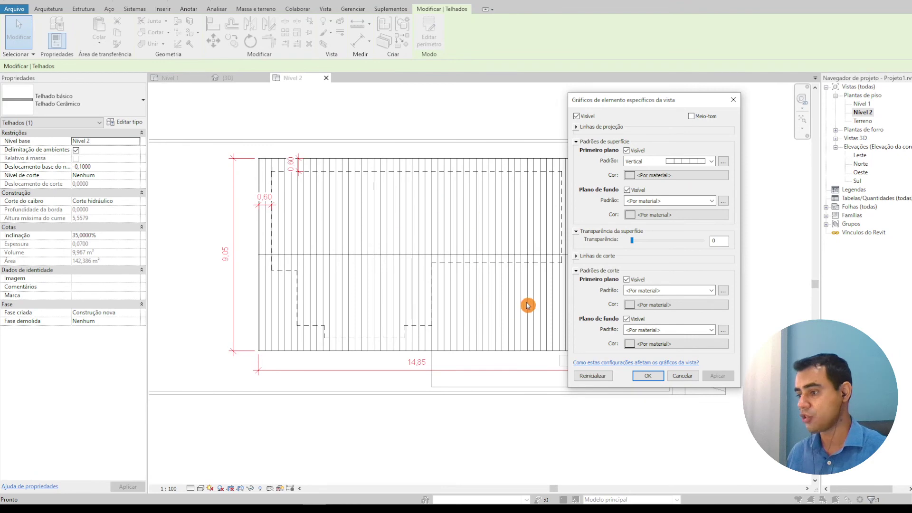
click(650, 378)
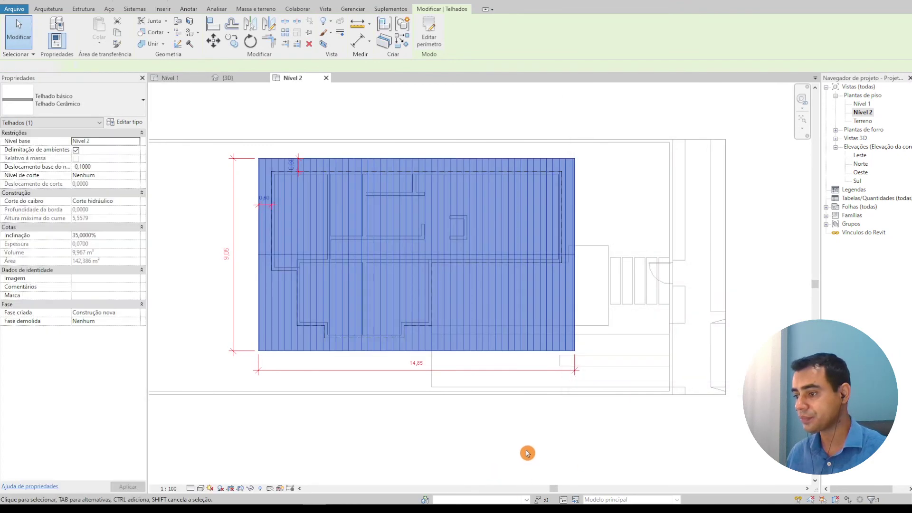
click(328, 472)
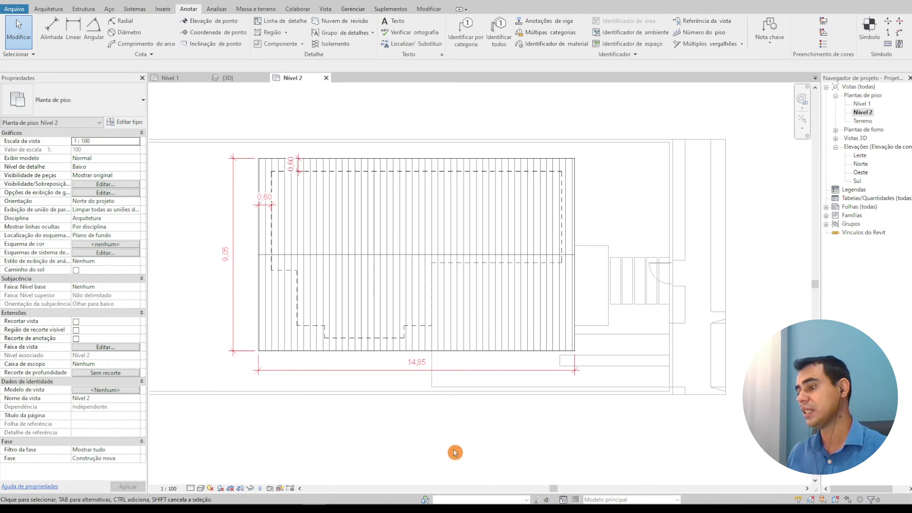
scroll(455, 452, down, 1)
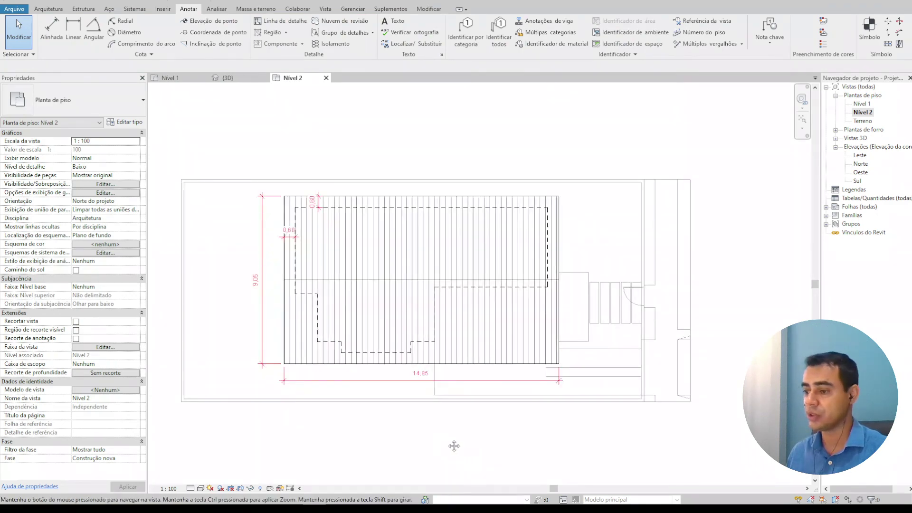
scroll(452, 445, down, 1)
scroll(460, 226, up, 1)
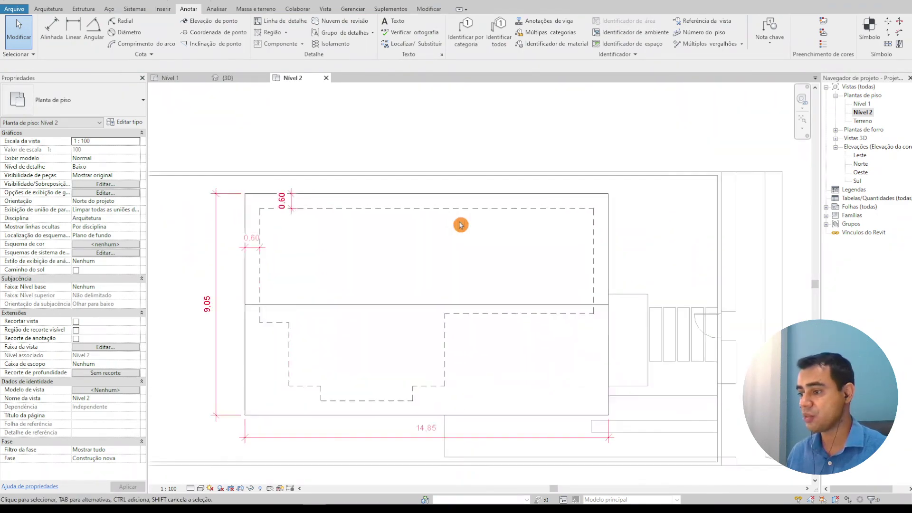
scroll(464, 237, up, 2)
scroll(465, 245, up, 1)
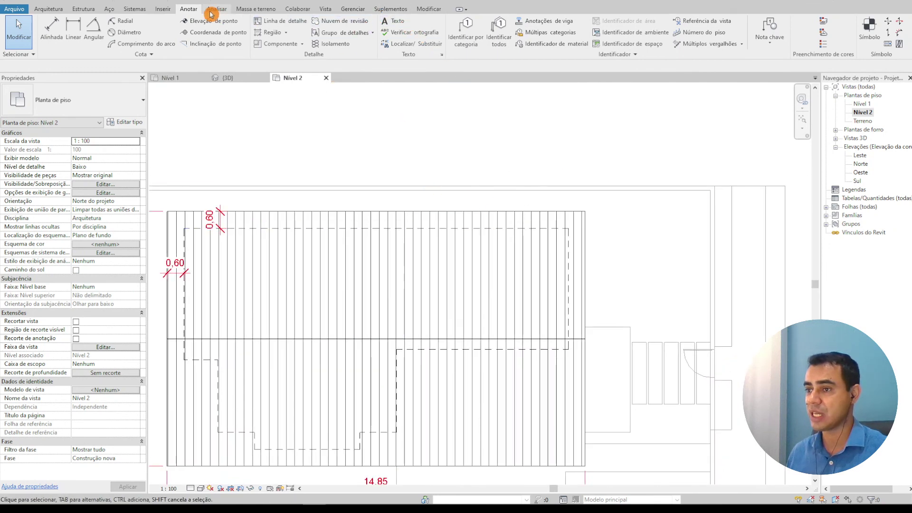
- Place a one-segment leader text note 'COBERTURA CERÂMICA' at the roof's top-right edge
click(403, 21)
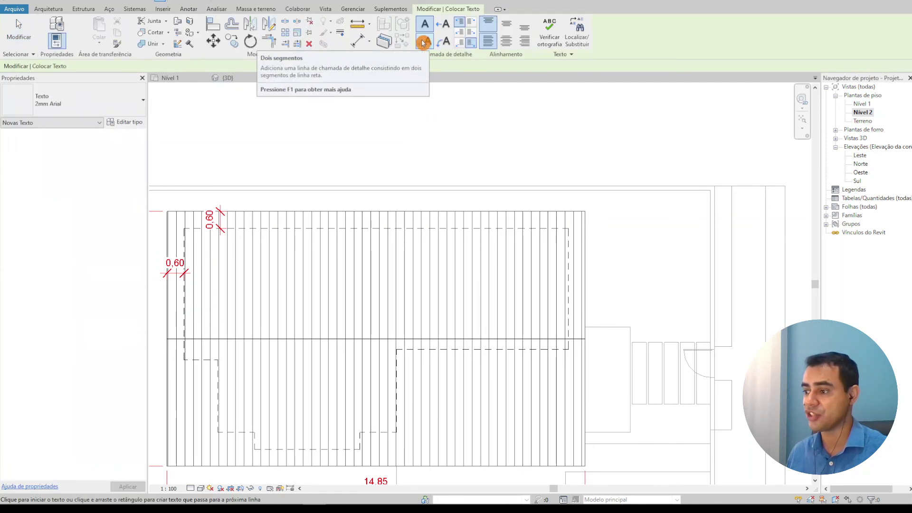
click(443, 23)
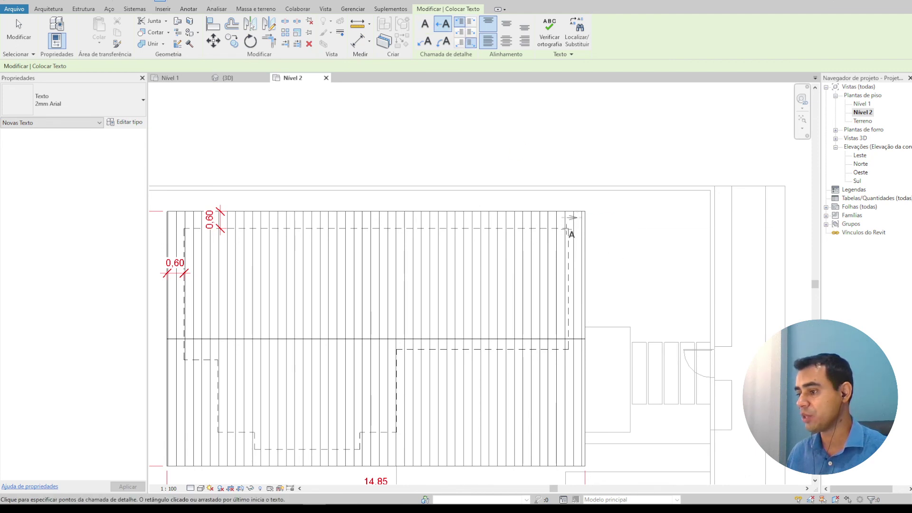
click(604, 222)
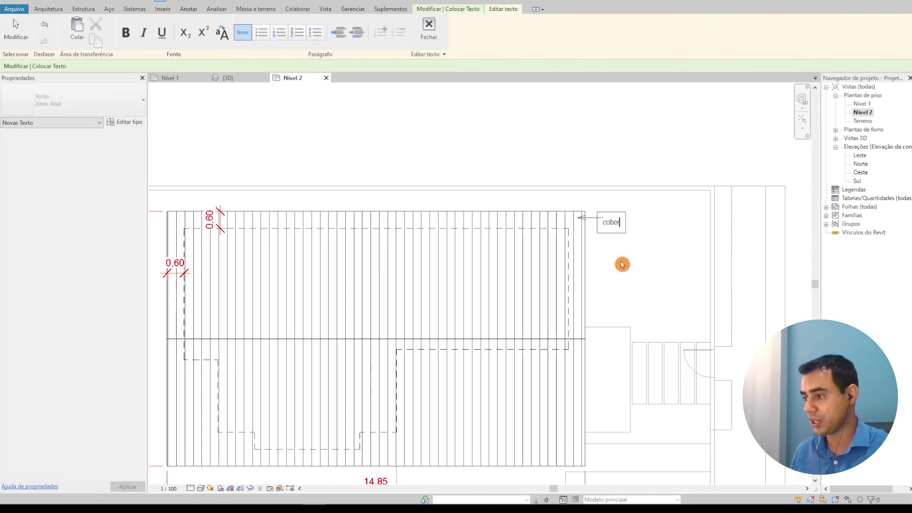
text(COBERTURA CERÂMICA)
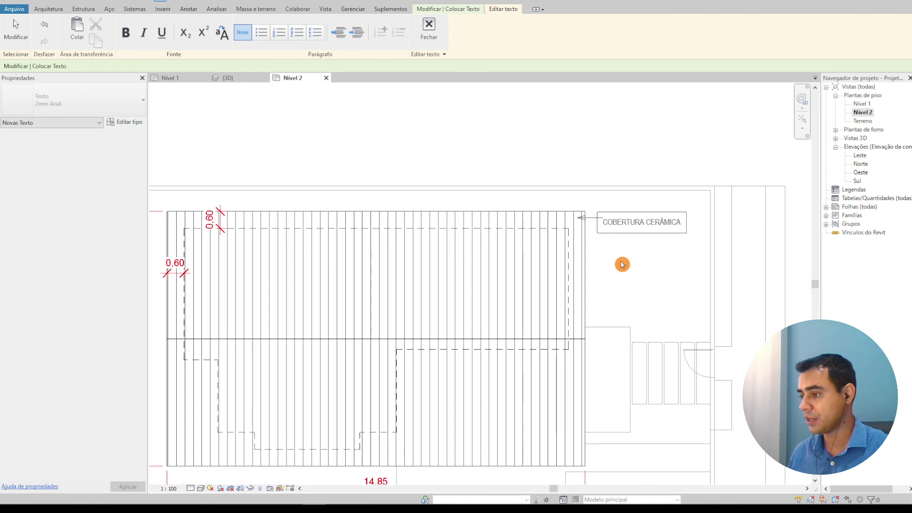
click(623, 265)
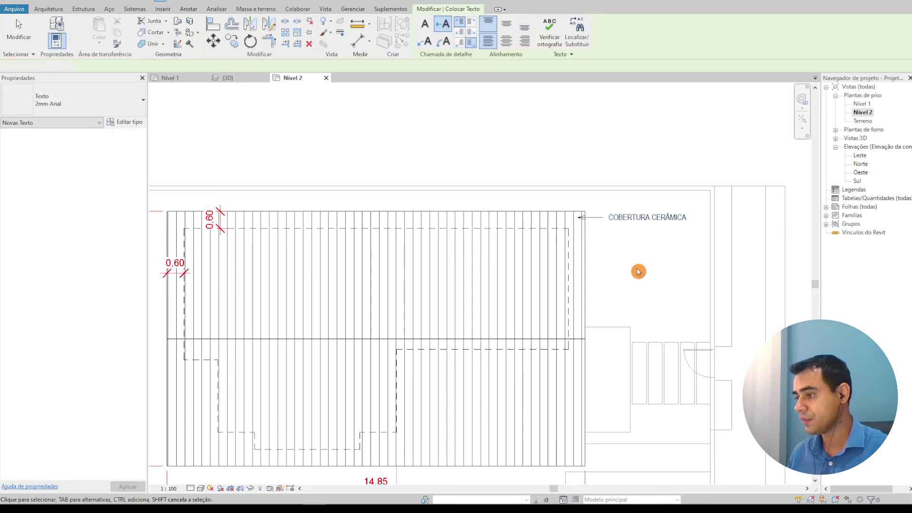
key(Escape)
scroll(656, 256, down, 2)
middle_drag(618, 277, 636, 248)
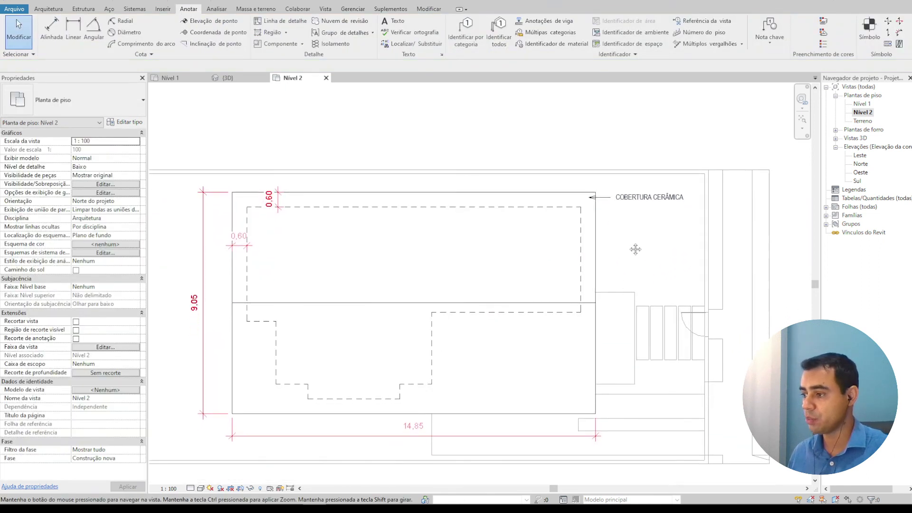